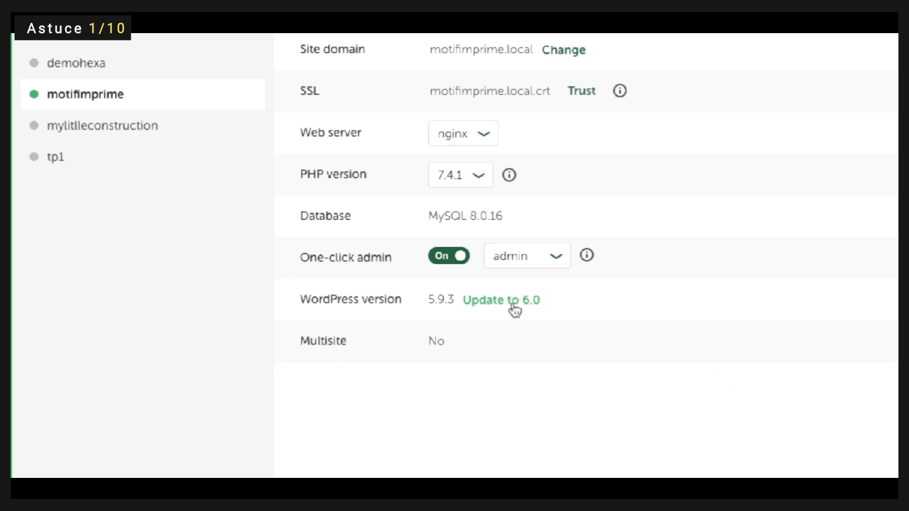
Update the motifimprime site to WordPress 6.0 and confirm the update.
left_click(516, 305)
left_click(514, 291)
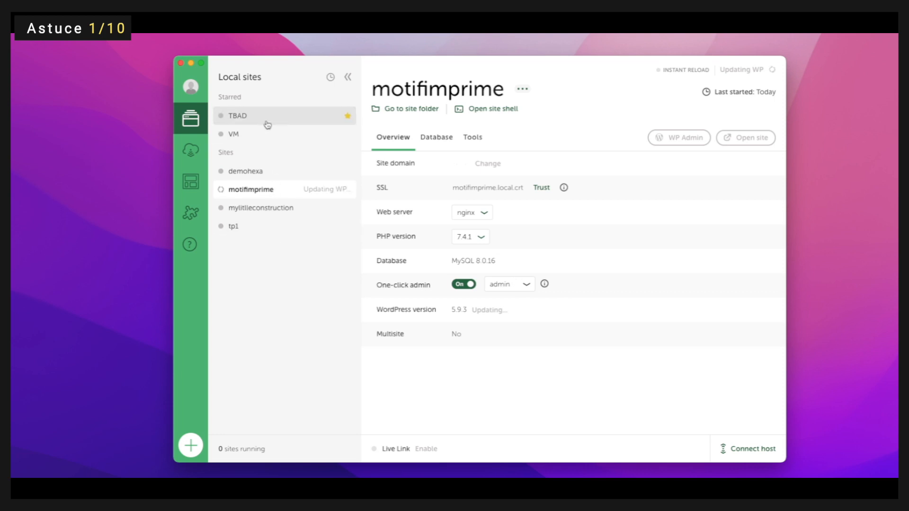
Start the tp1 site by opening its WordPress admin, and update it to WordPress 6.0.
left_click(269, 212)
left_click(266, 231)
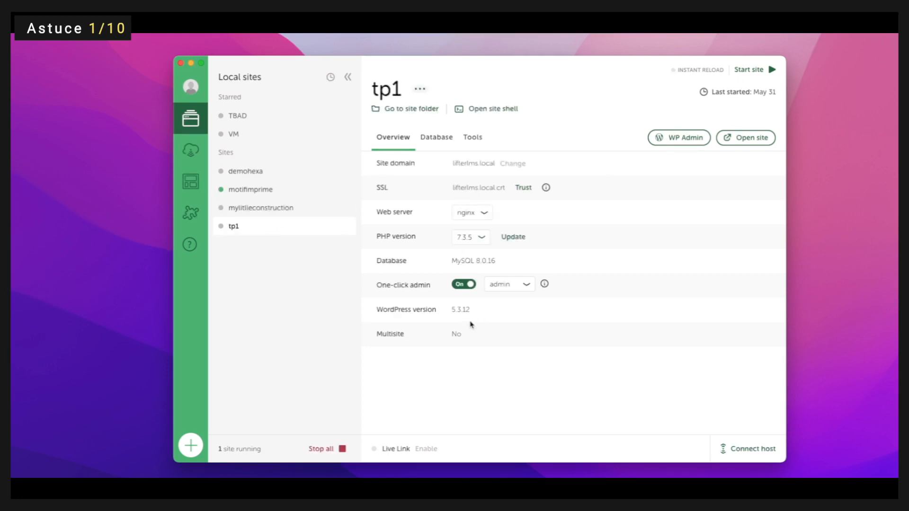
left_click(683, 142)
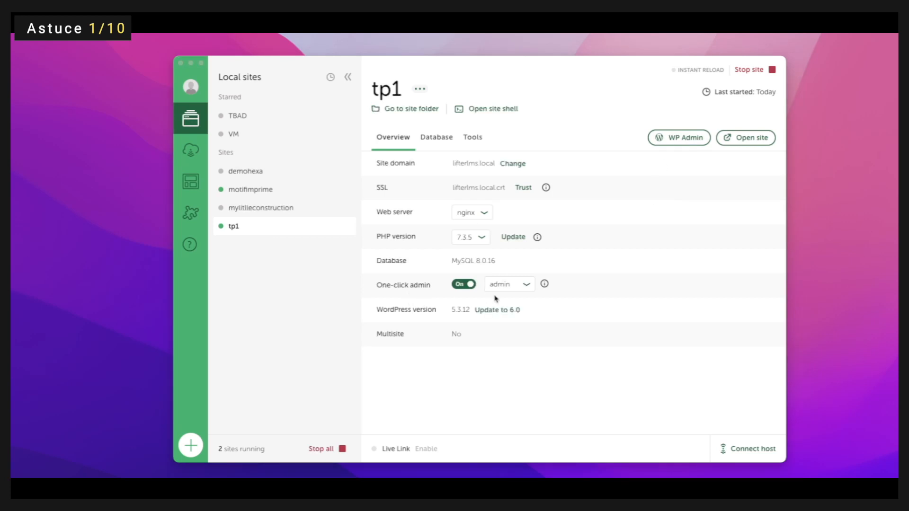
left_click(500, 311)
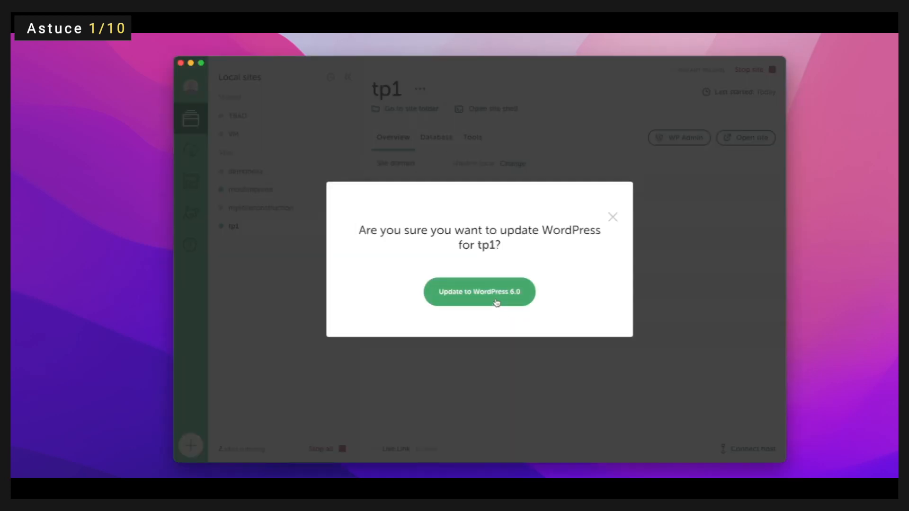
left_click(496, 300)
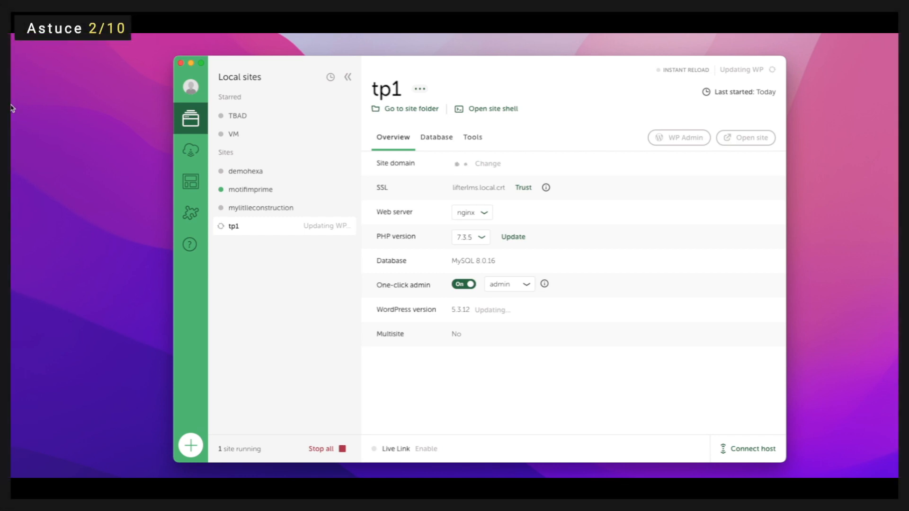
Keep One-click admin on with the admin account for motifimprime and open the site's WordPress dashboard.
left_click(273, 188)
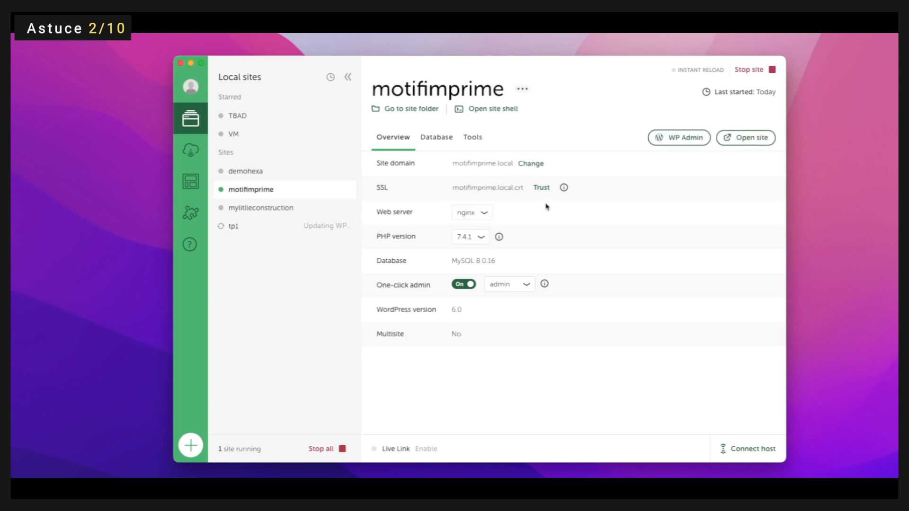
left_click(462, 288)
left_click(464, 288)
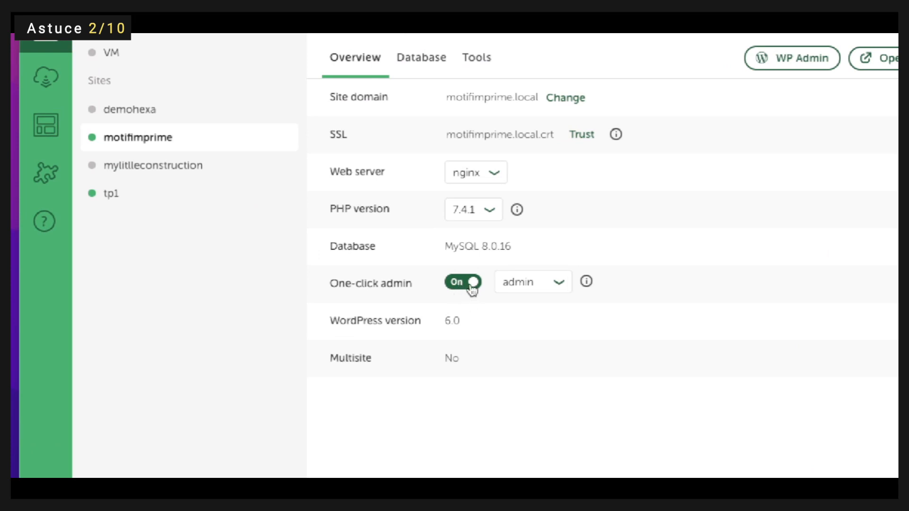
left_click(510, 292)
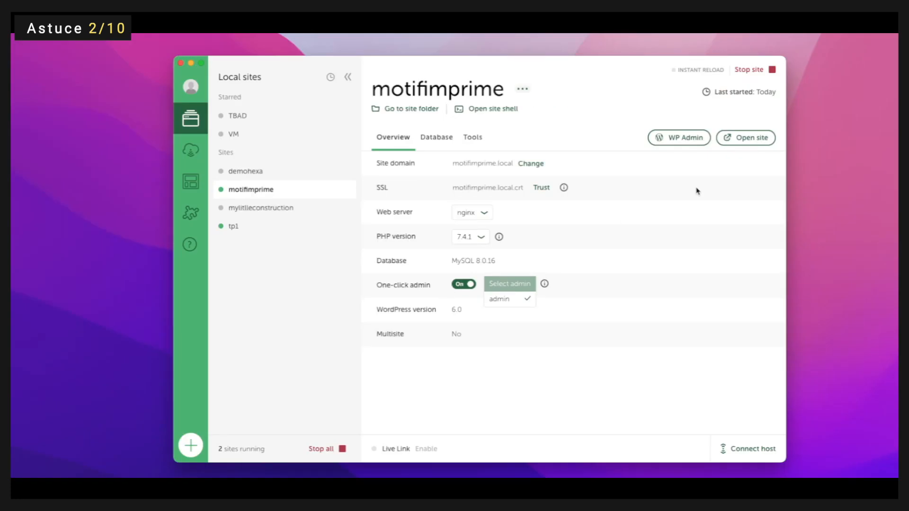
left_click(679, 137)
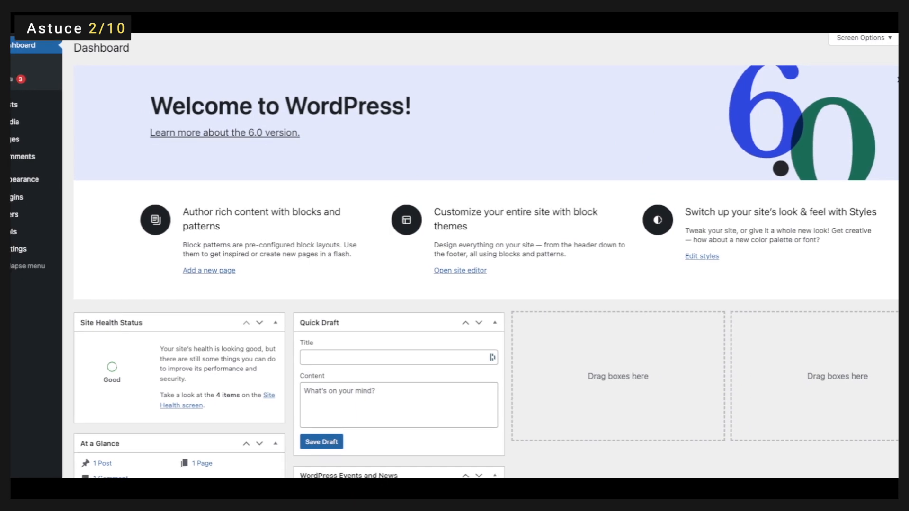
Switch back to Local and clone tp1 as a site named testimage, authorizing the changes with the account password.
key("super+Tab")
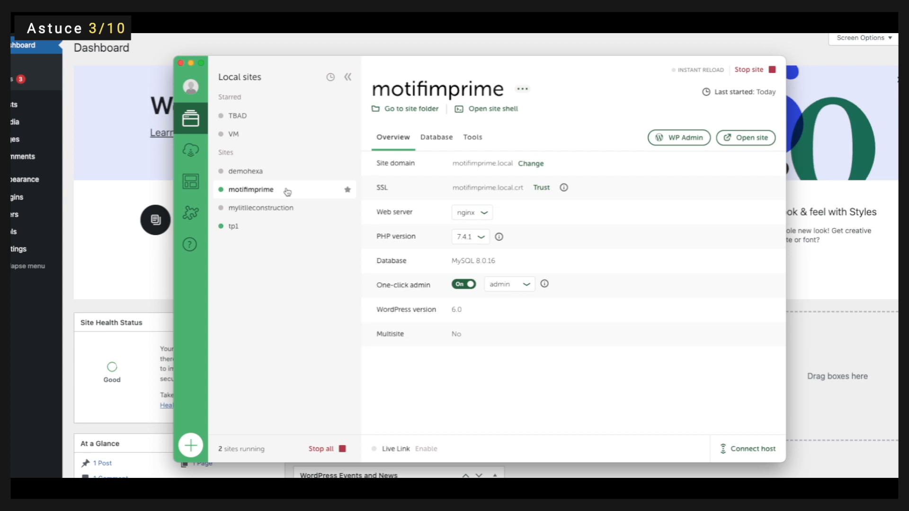
left_click(281, 230)
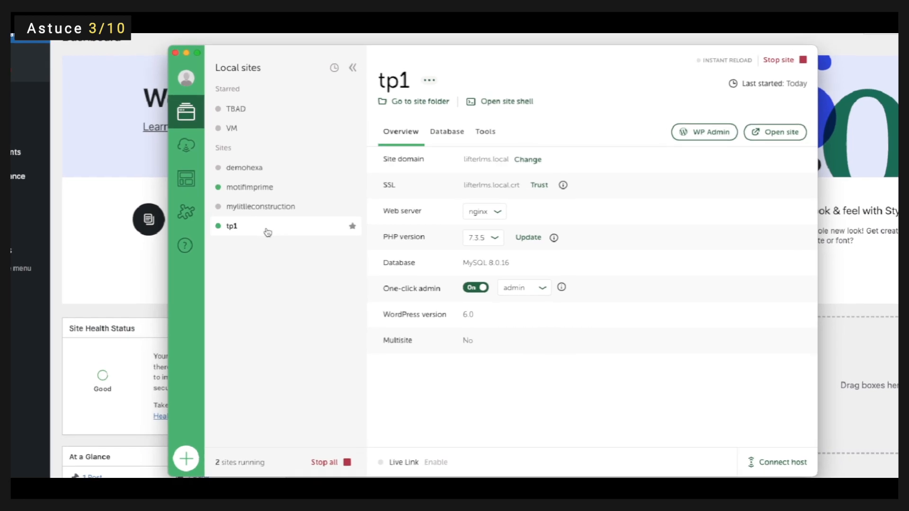
right_click(268, 231)
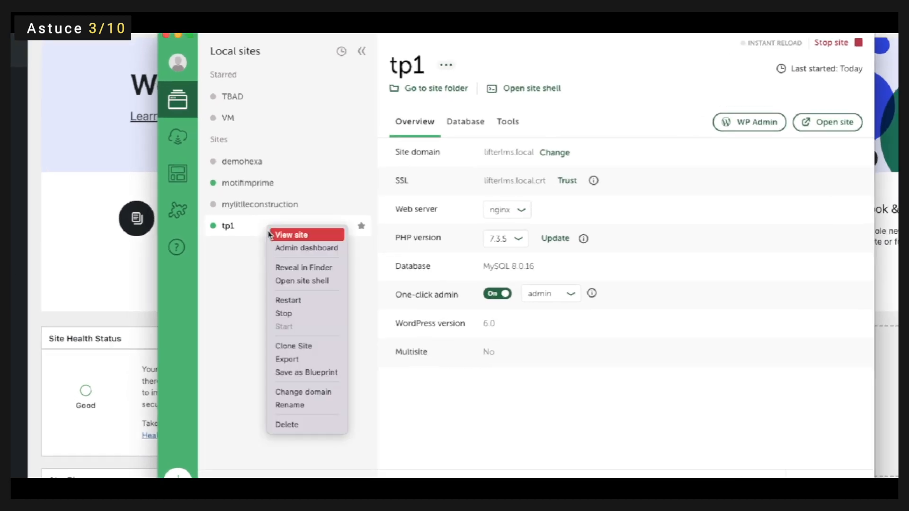
left_click(308, 352)
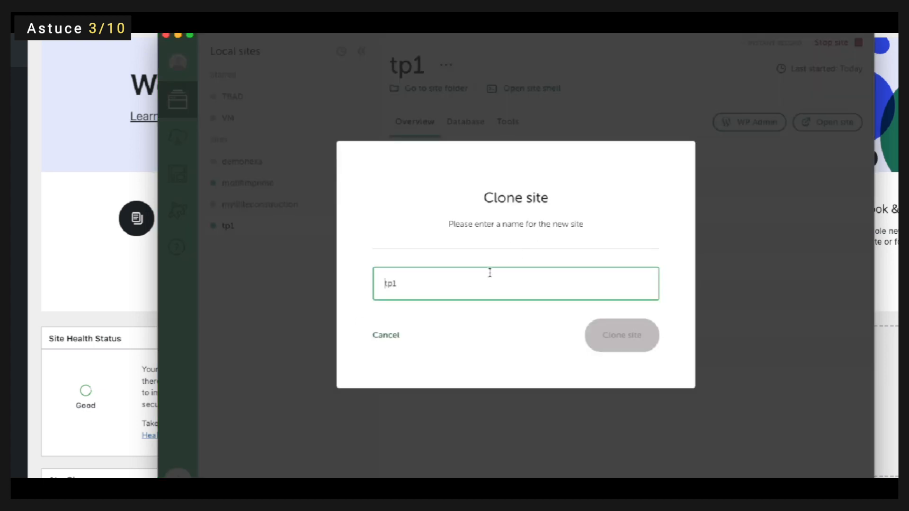
type("testimage")
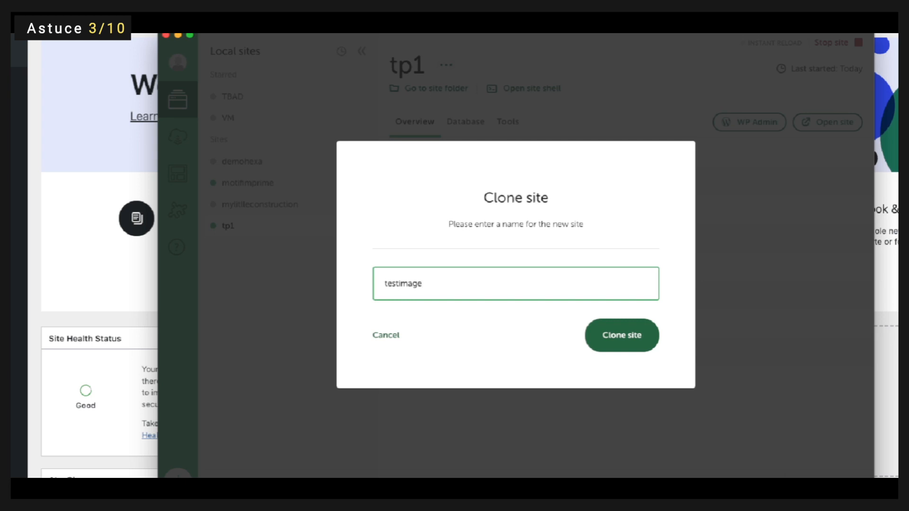
left_click(621, 340)
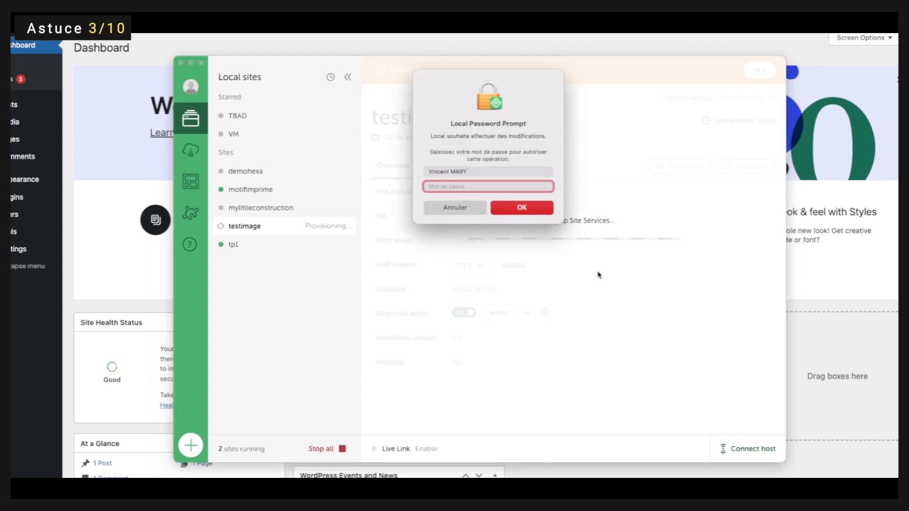
type("**")
left_click(544, 213)
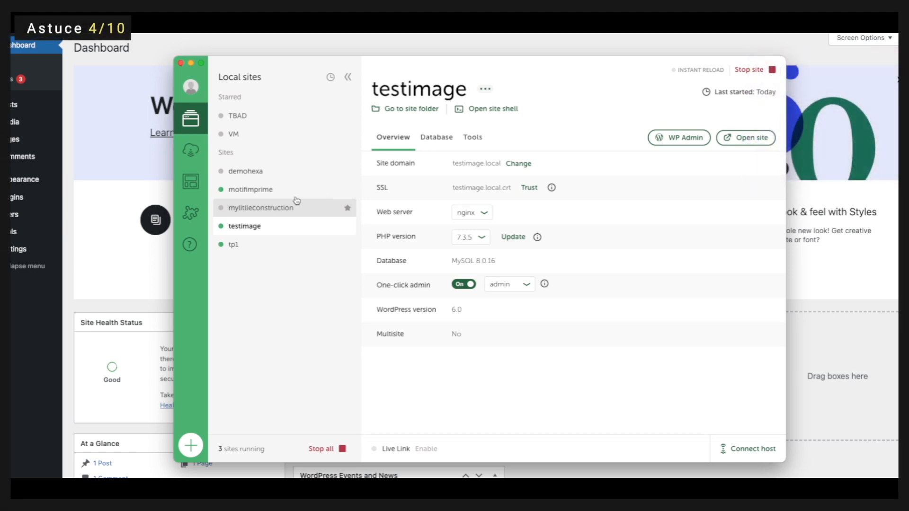
Review the actions offered for the tp1 site, including Save as Blueprint, and open the saved Blueprints.
left_click(271, 248)
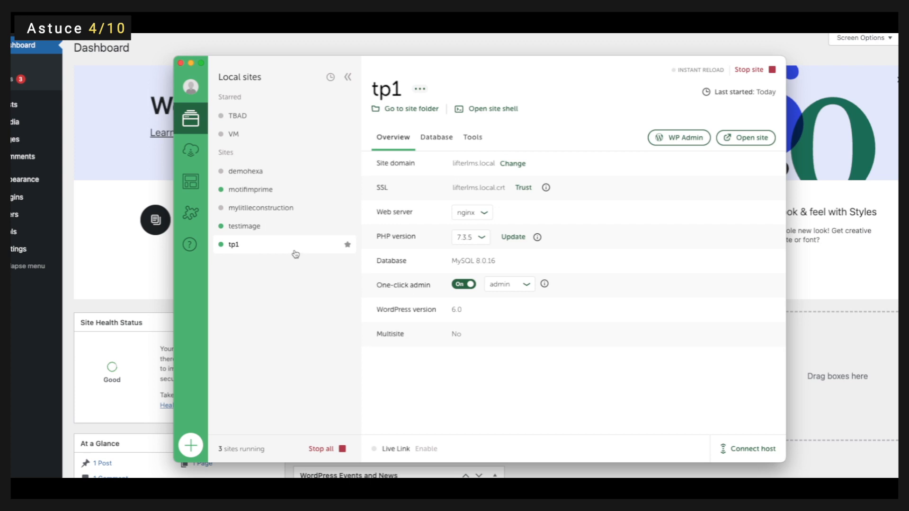
right_click(295, 251)
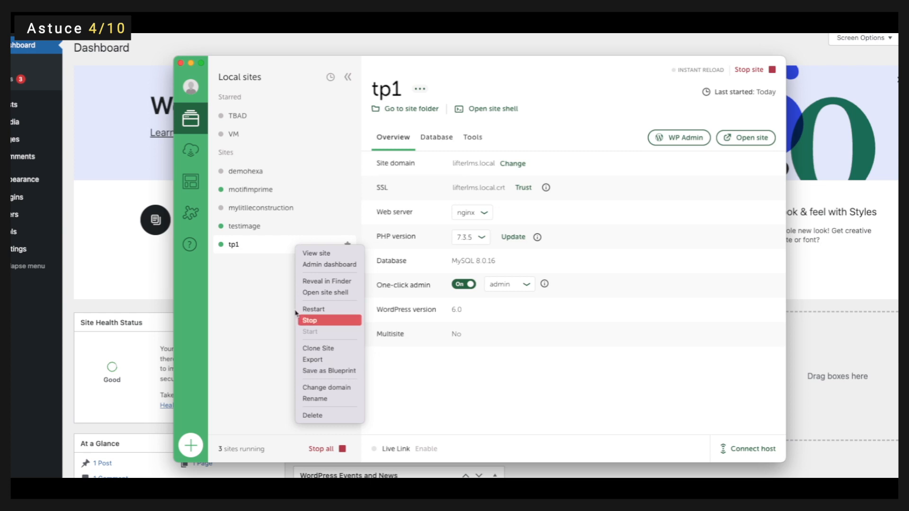
left_click(191, 184)
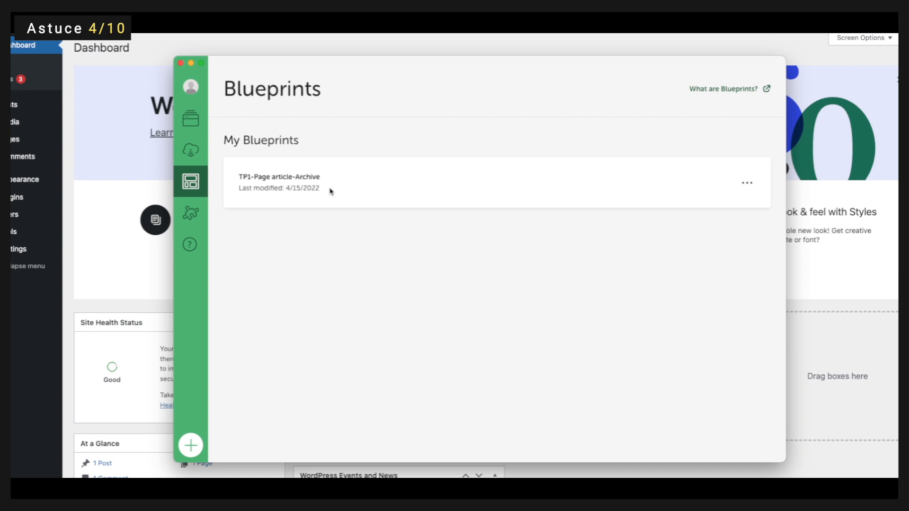
Begin creating a site from the TP1-Page article-Archive blueprint and cancel the creation.
left_click(192, 446)
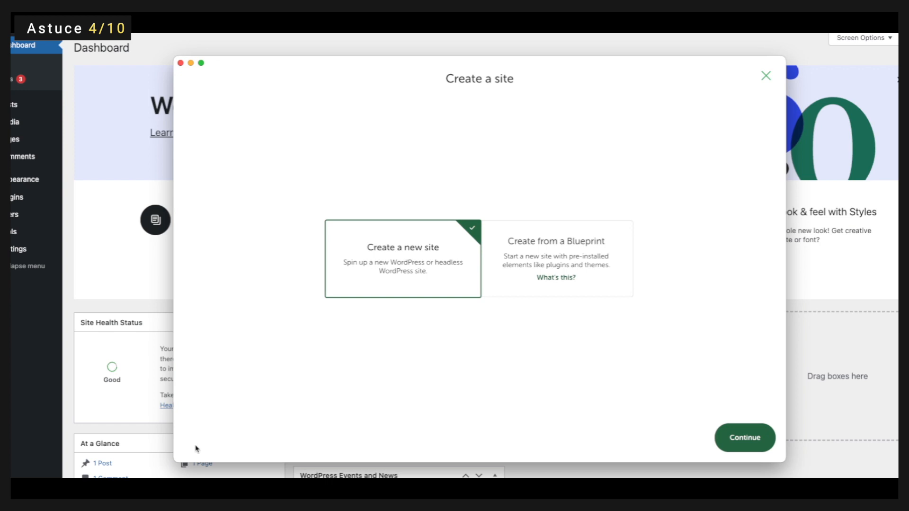
left_click(572, 264)
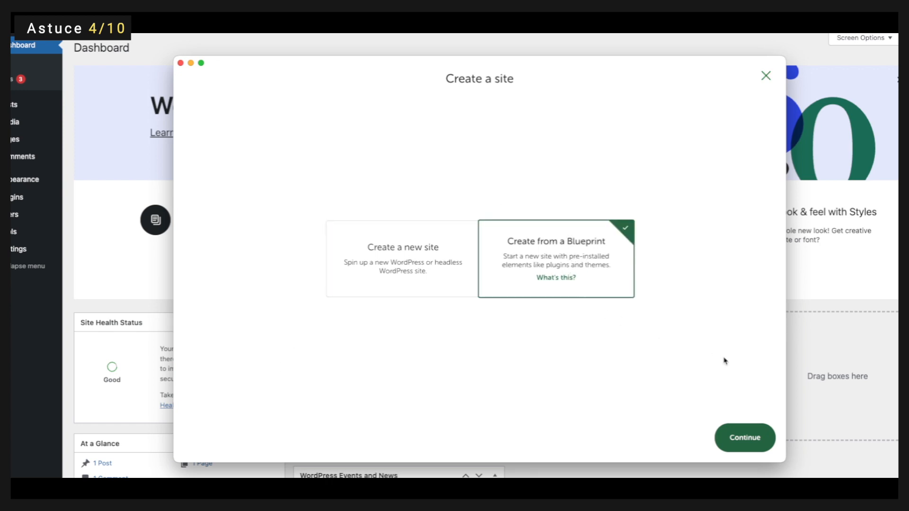
left_click(743, 448)
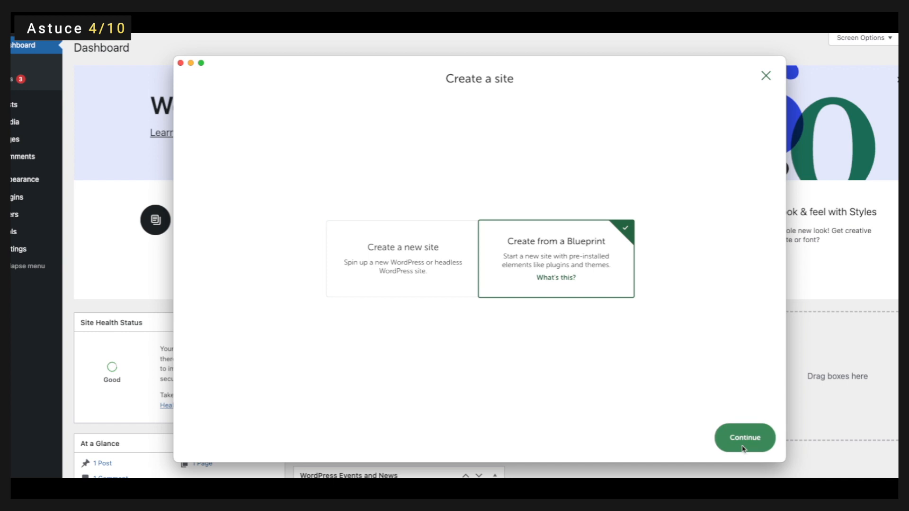
left_click(415, 164)
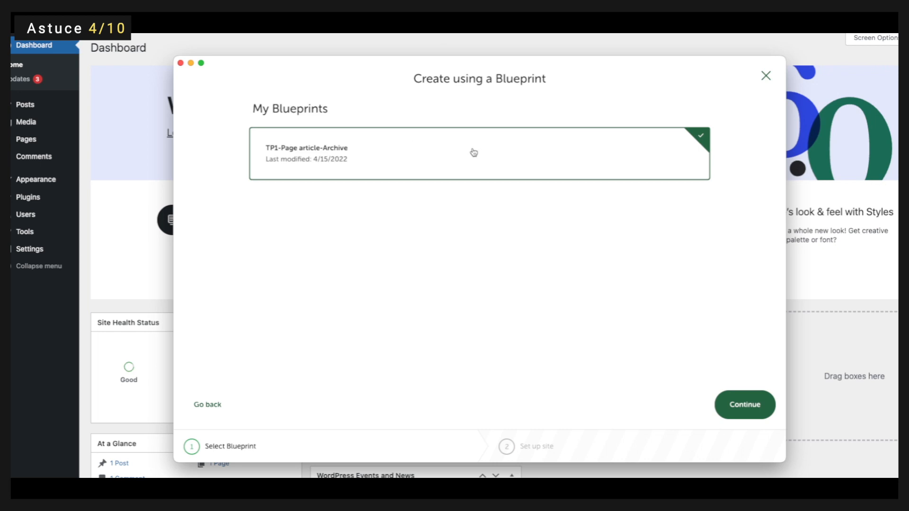
left_click(766, 76)
left_click(765, 72)
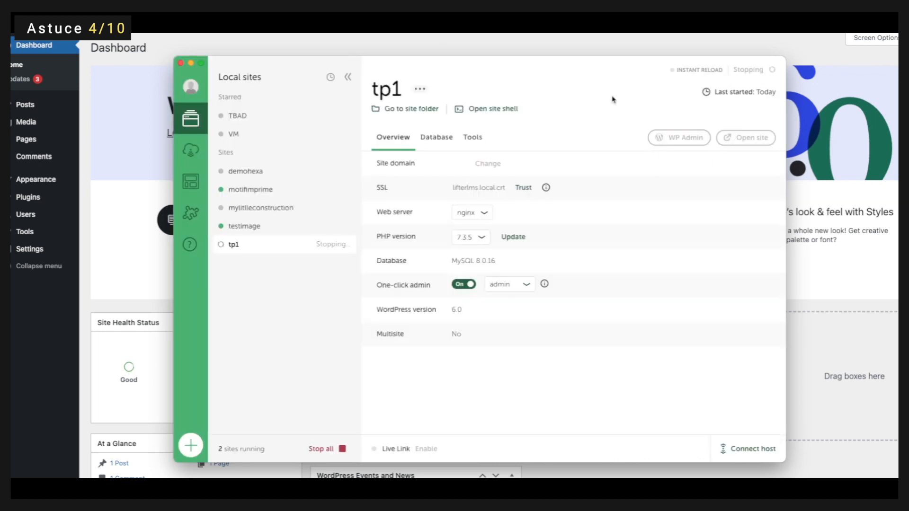
Examine the management options for the TP1-Page article-Archive blueprint and return to the local sites list.
left_click(192, 182)
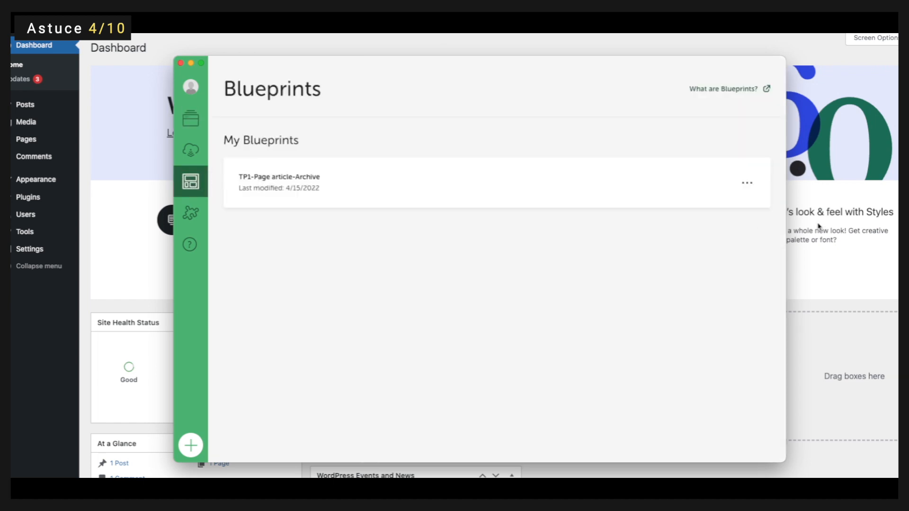
left_click(748, 185)
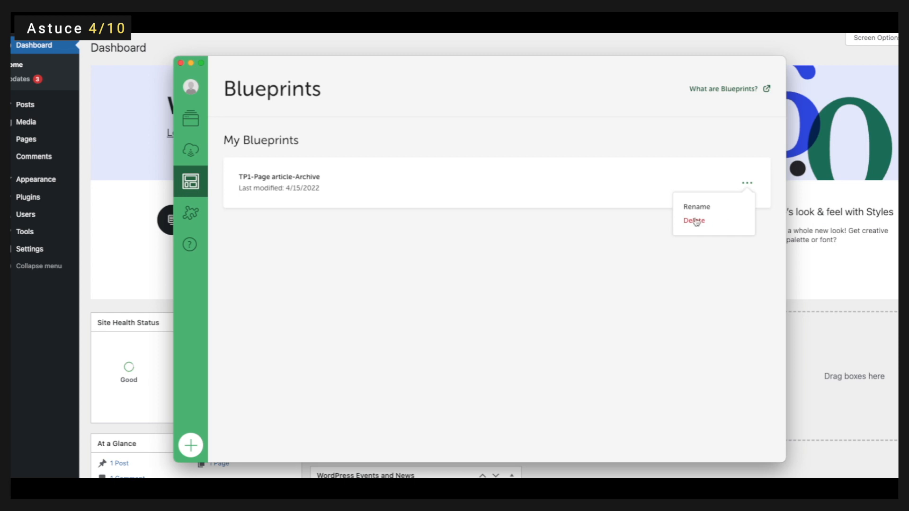
left_click(605, 136)
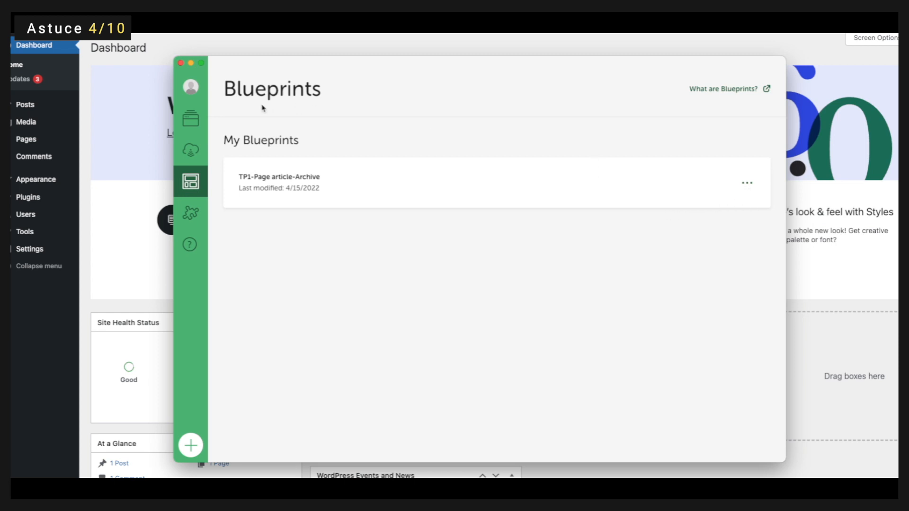
left_click(192, 120)
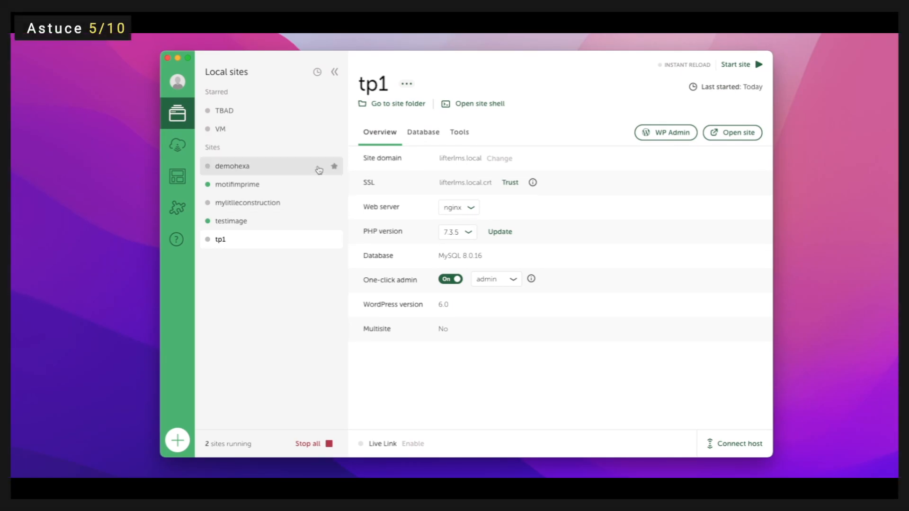
Star the demohexa site and remove its star again.
left_click(334, 167)
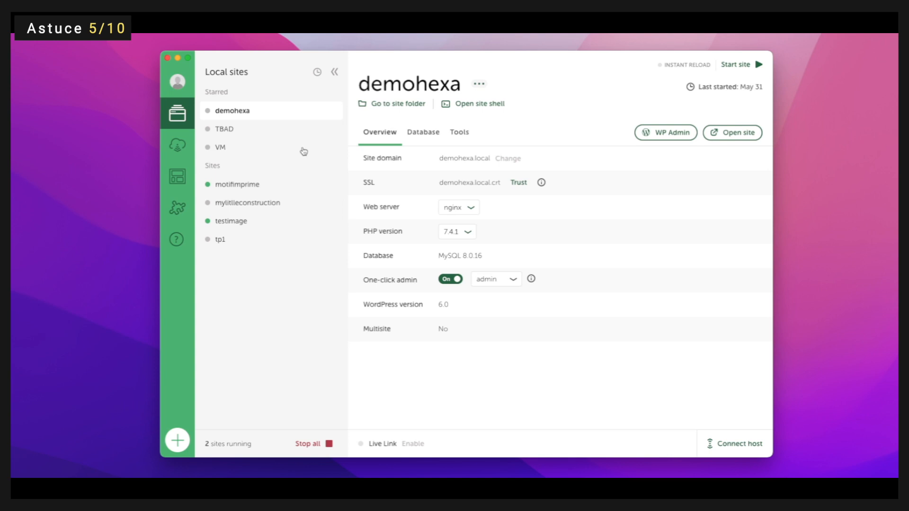
left_click(334, 111)
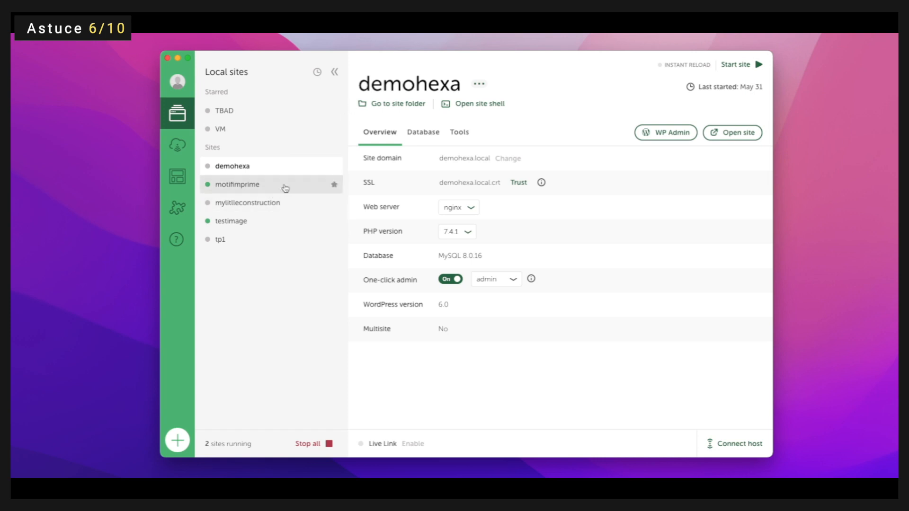
Try to export the testimage site as testimage.zip with the default file exclusion filter, and cancel the save.
left_click(270, 226)
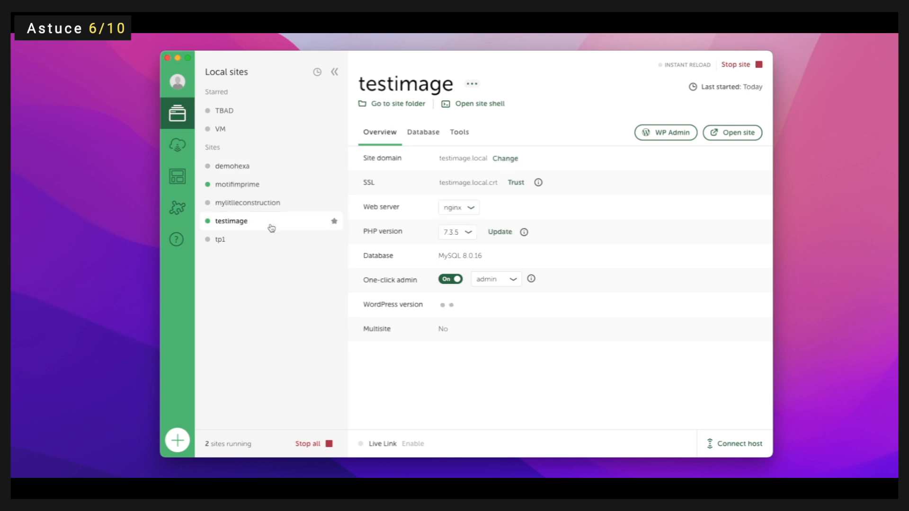
right_click(275, 228)
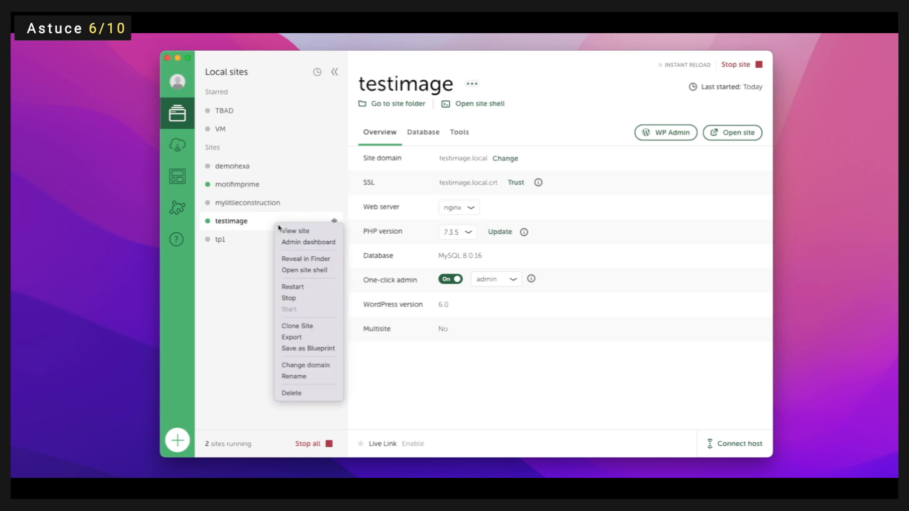
left_click(291, 337)
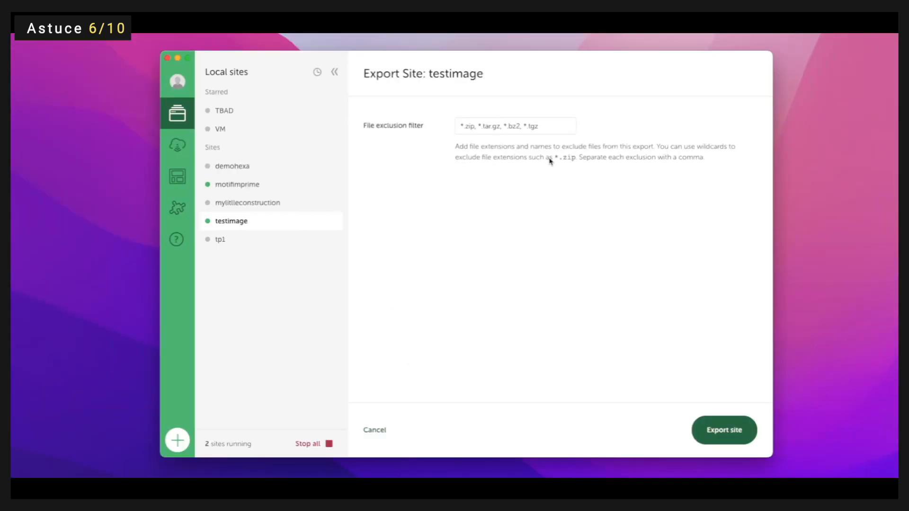
left_click(722, 430)
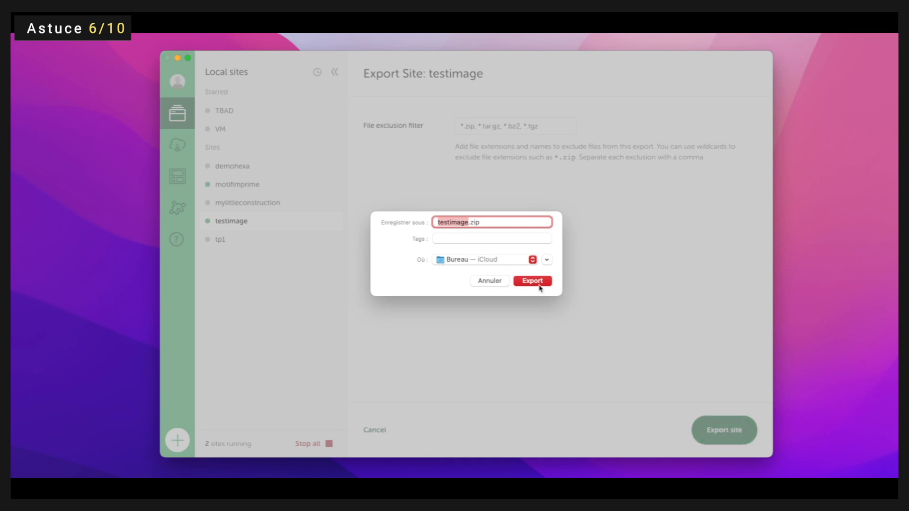
left_click(480, 284)
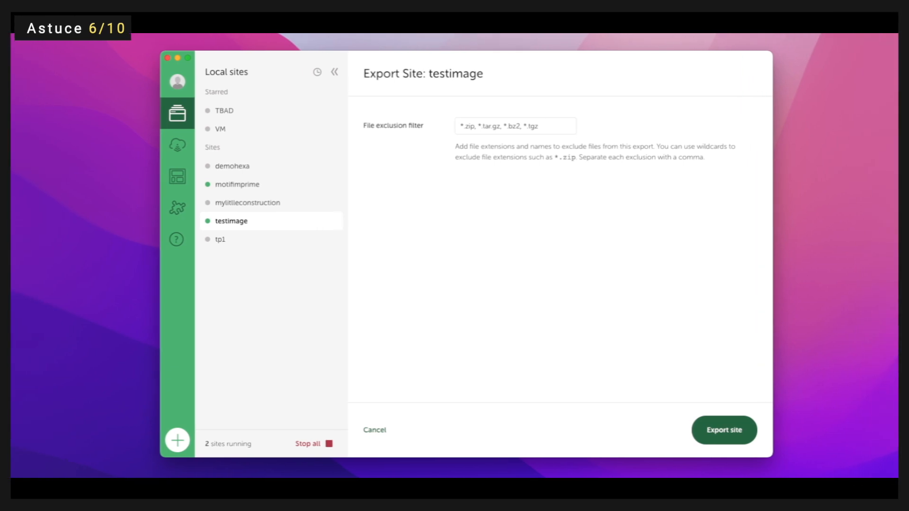
Start the export of the testimage site with the default file exclusion filter.
left_click(724, 430)
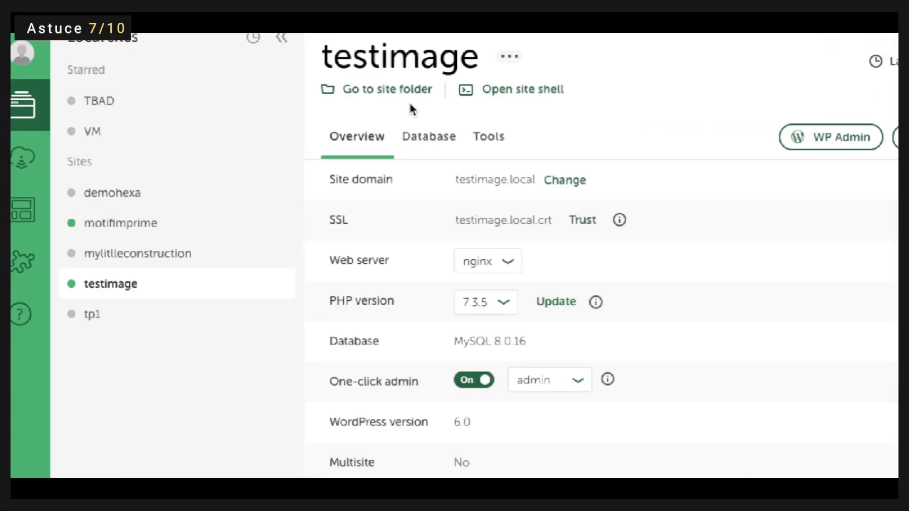
Open the testimage site folder and browse through app to the WordPress files in its public folder.
left_click(398, 91)
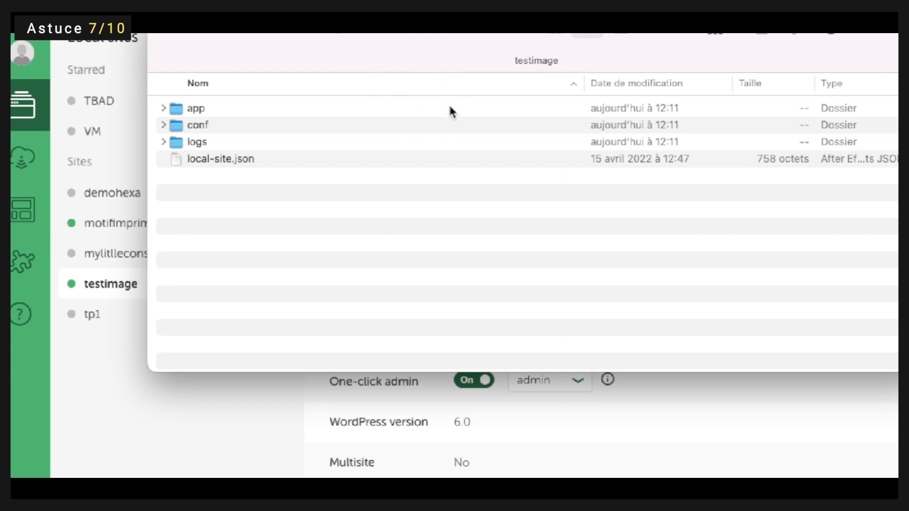
double_click(193, 110)
double_click(204, 110)
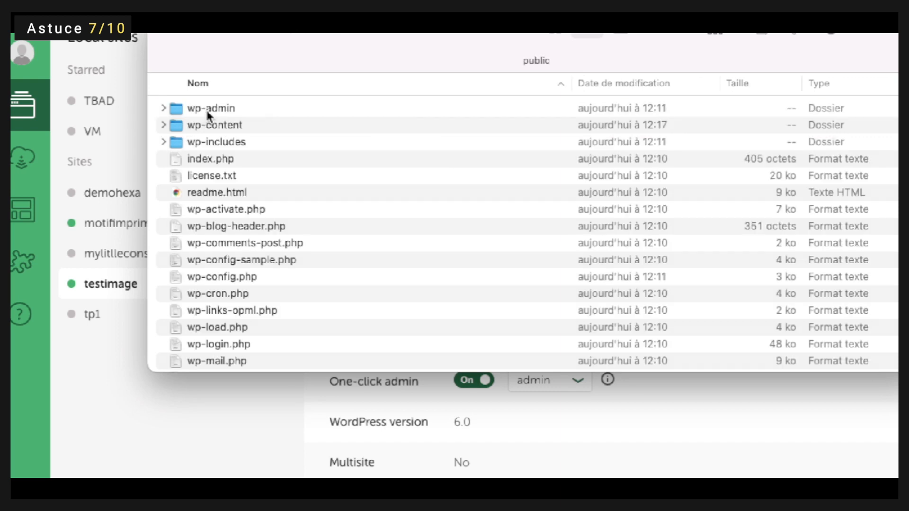
scroll(262, 144, "down", 3)
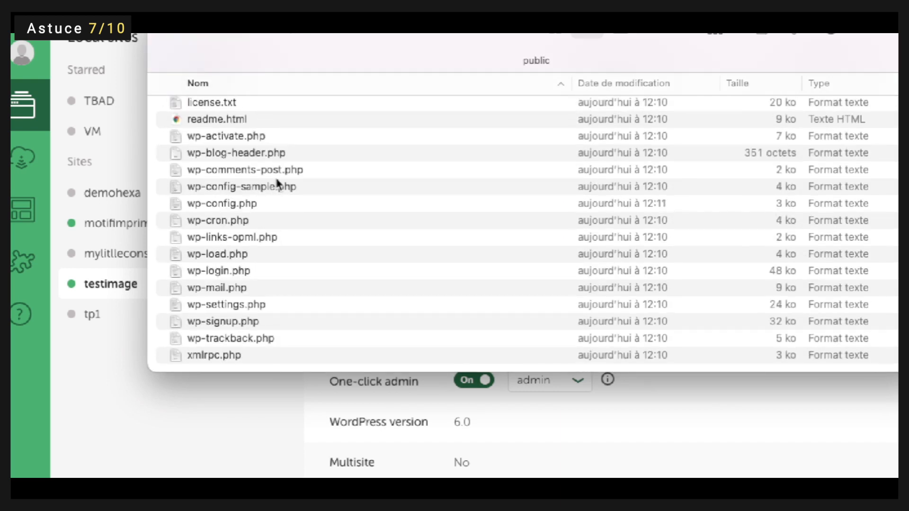
scroll(280, 190, "up", 3)
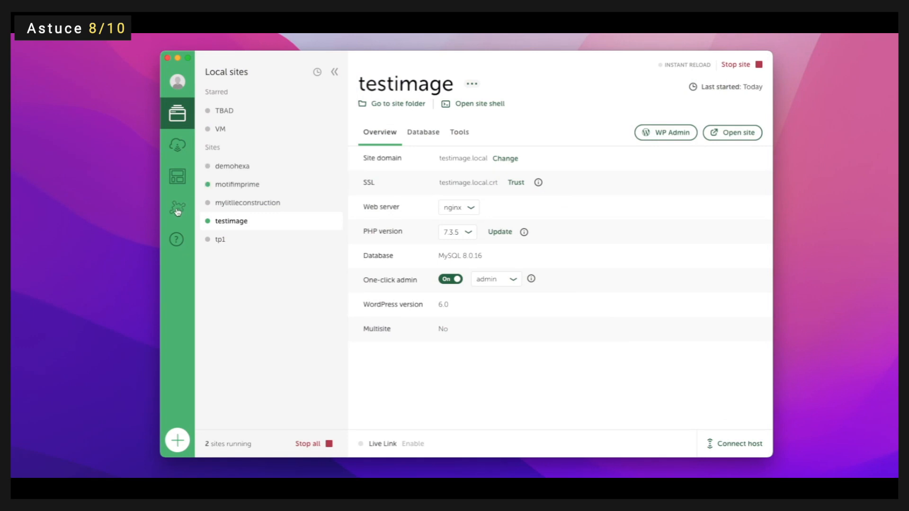
Browse the add-ons library, including the Image Optimizer's details page.
left_click(178, 210)
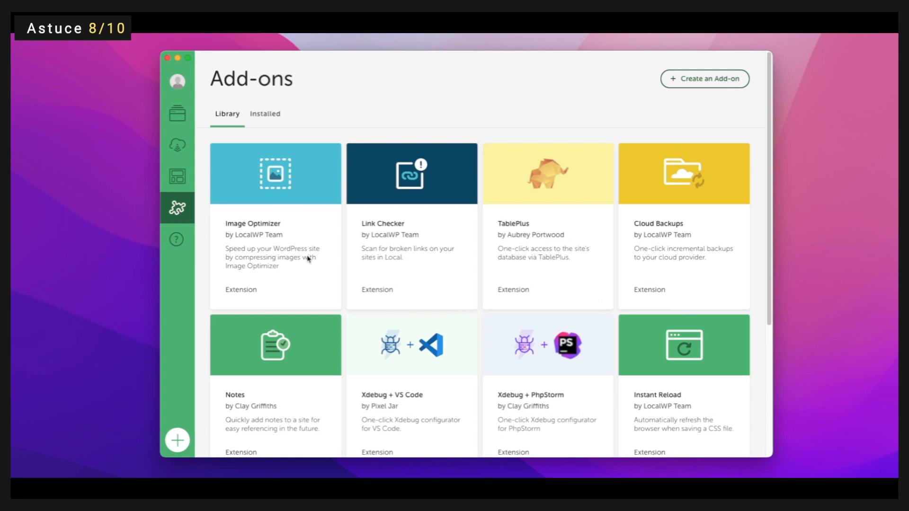
left_click(288, 184)
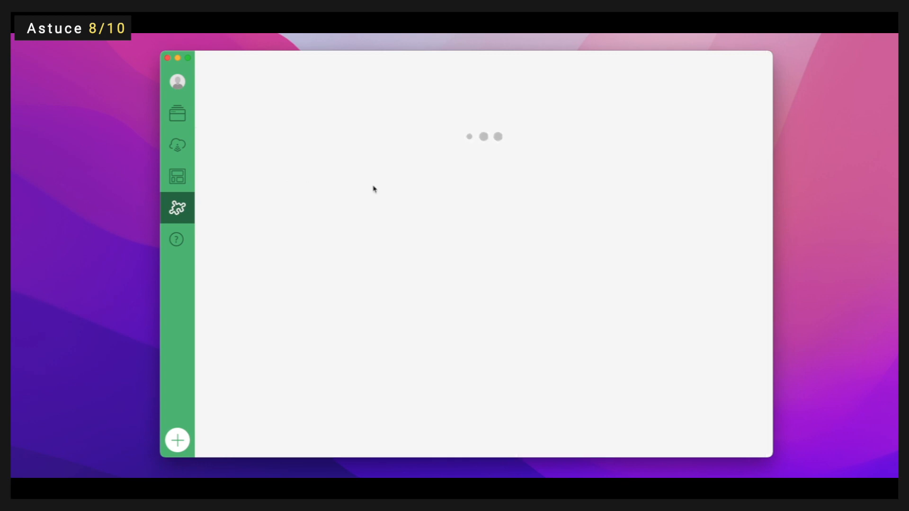
mouse_move(277, 270)
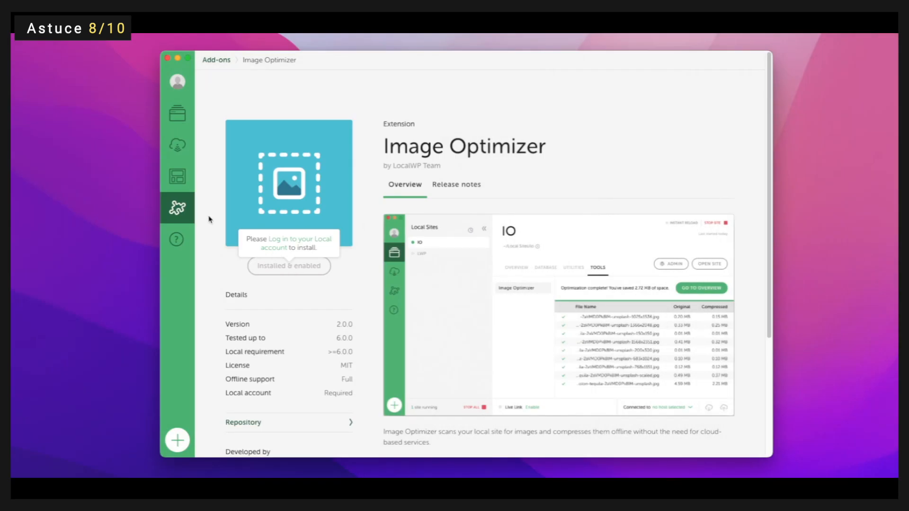
left_click(181, 208)
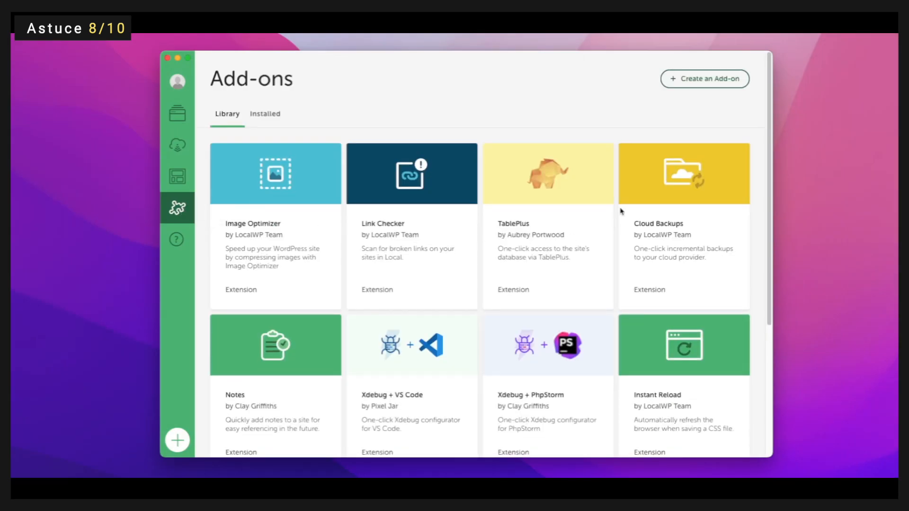
scroll(678, 242, "down", 4)
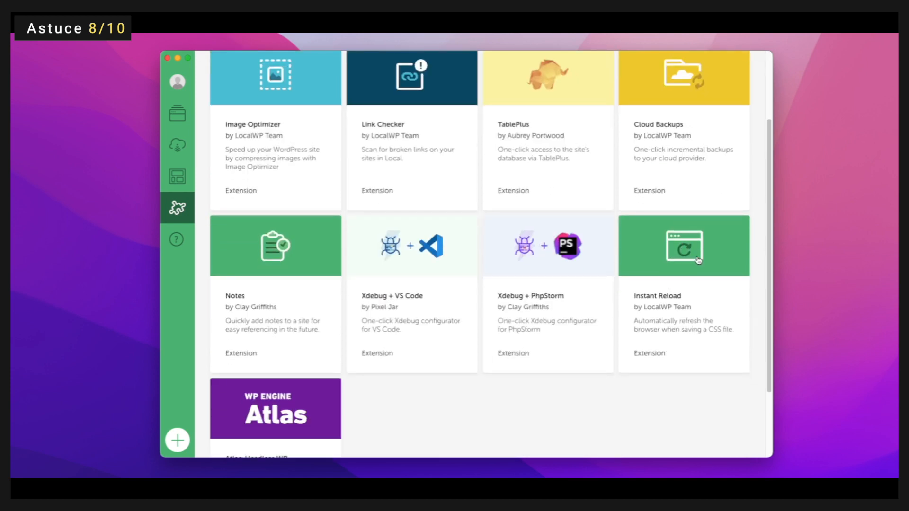
scroll(698, 260, "up", 4)
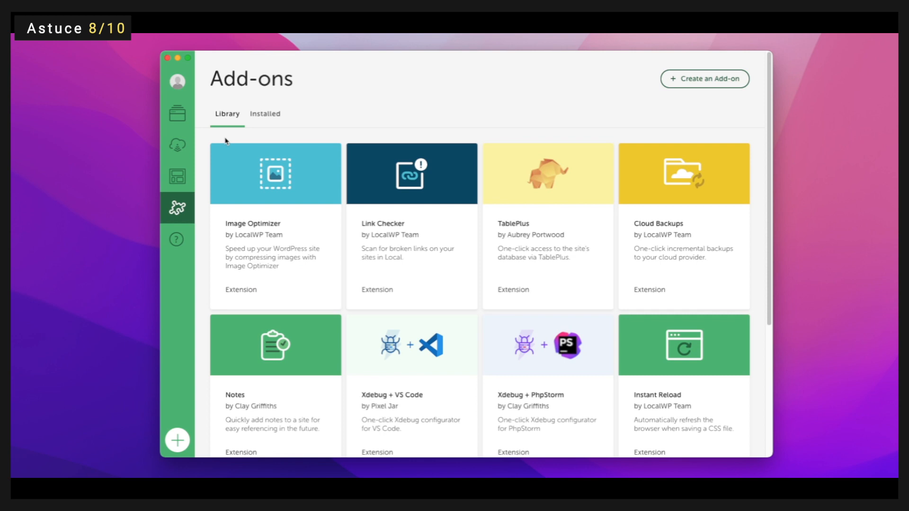
Scan the testimage site for images with its Image Optimizer tool.
left_click(178, 116)
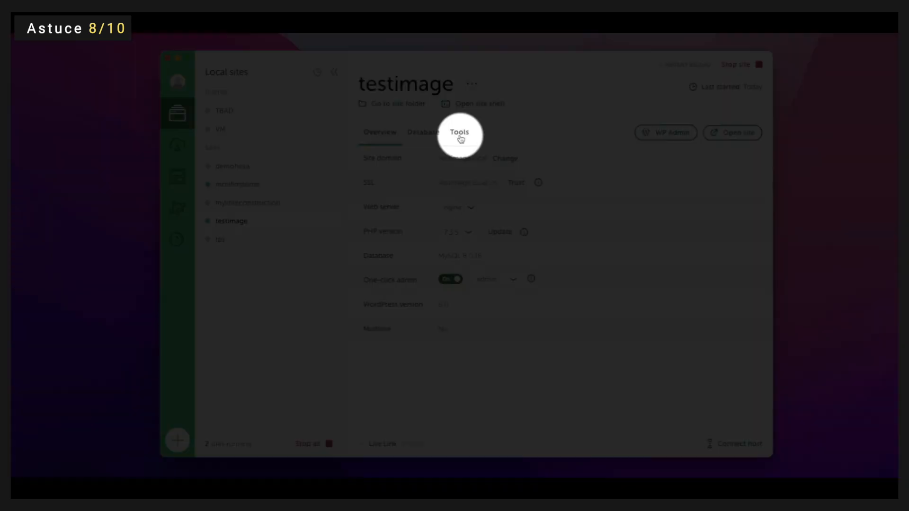
left_click(460, 137)
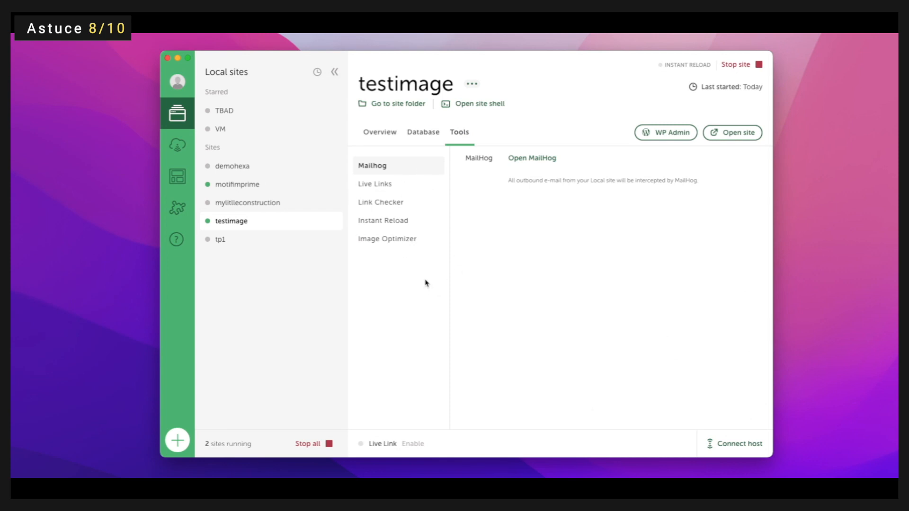
left_click(408, 240)
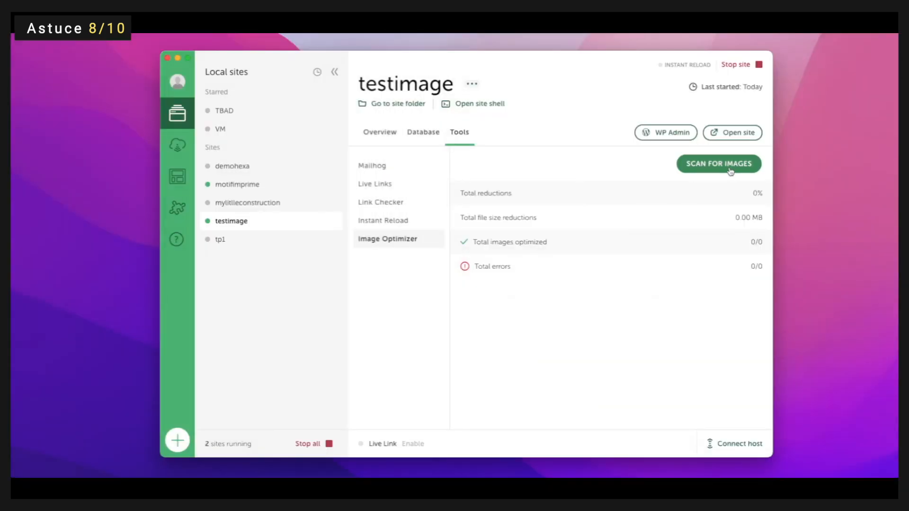
left_click(731, 170)
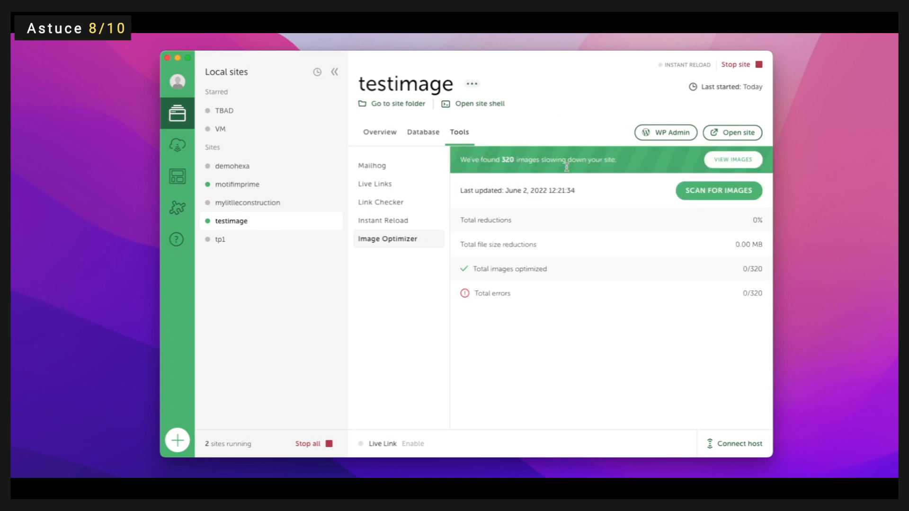
Optimize all the images found on the testimage site and review their original and compressed sizes.
left_click(733, 160)
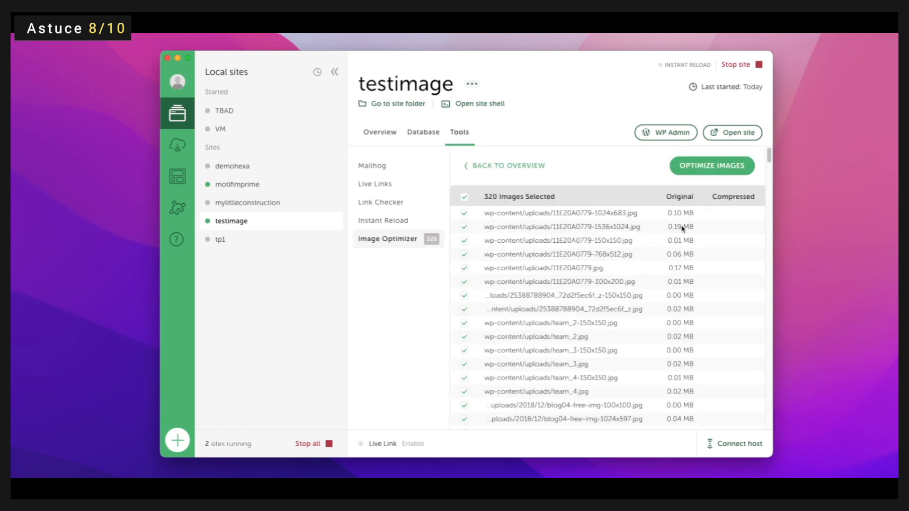
scroll(675, 277, "down", 5)
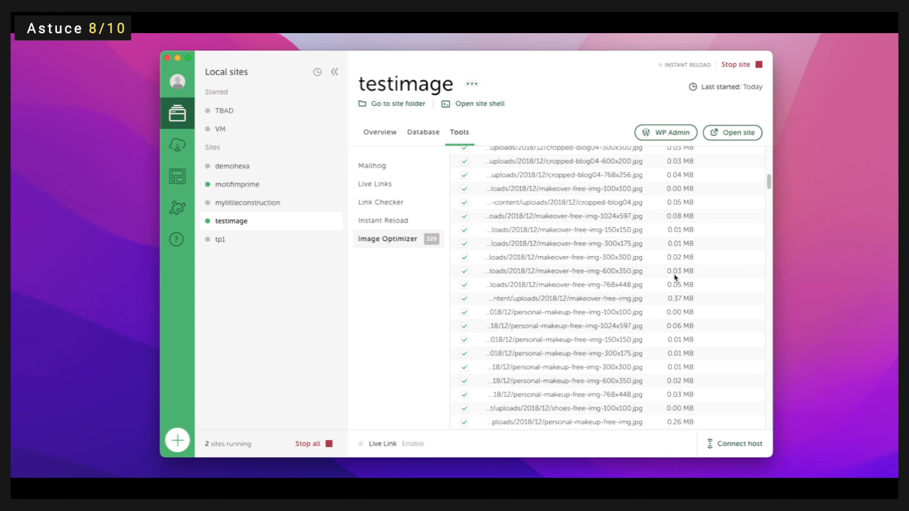
scroll(675, 272, "up", 5)
left_click(715, 168)
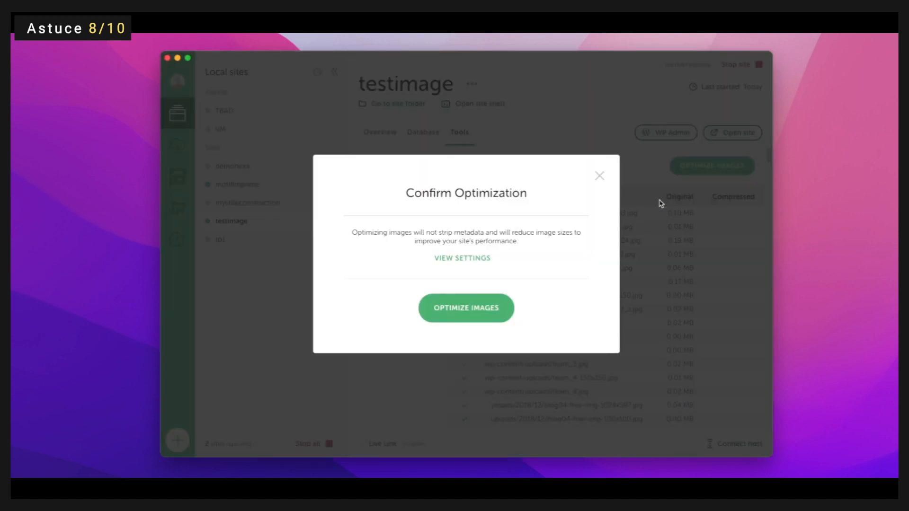
left_click(484, 310)
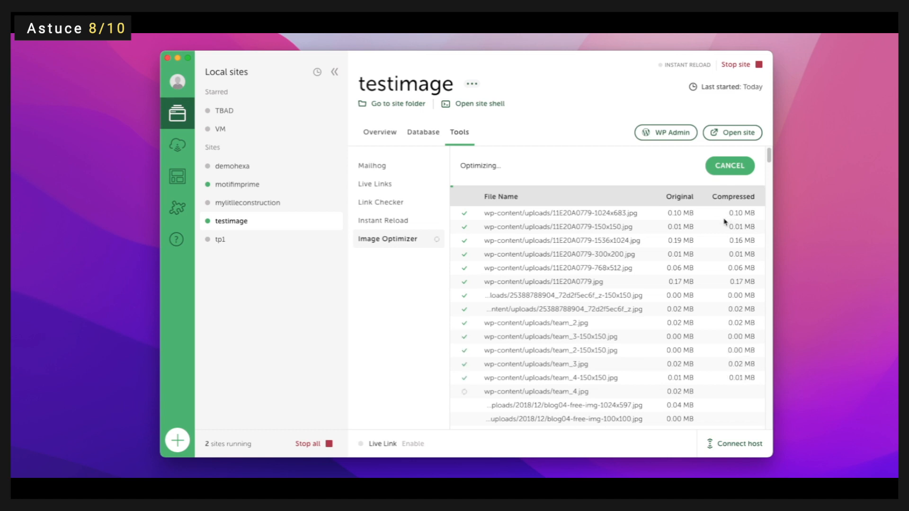
scroll(718, 262, "down", 5)
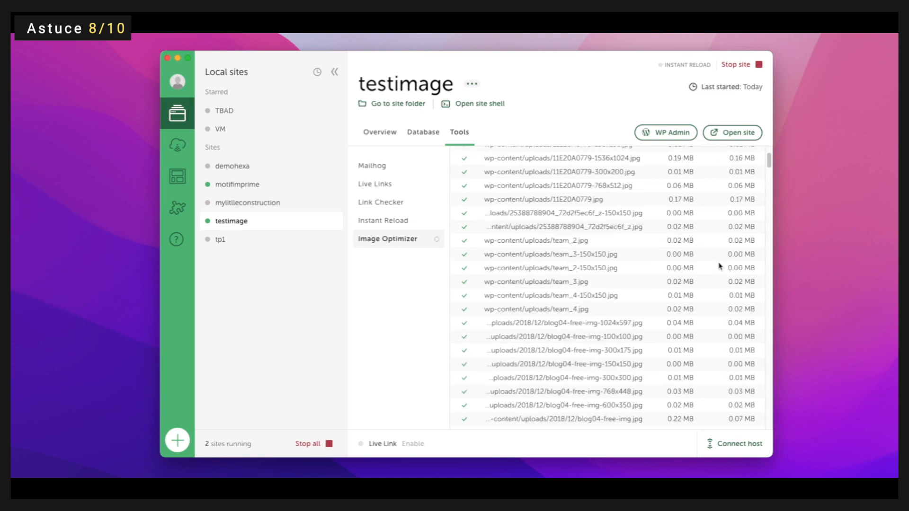
scroll(718, 266, "up", 5)
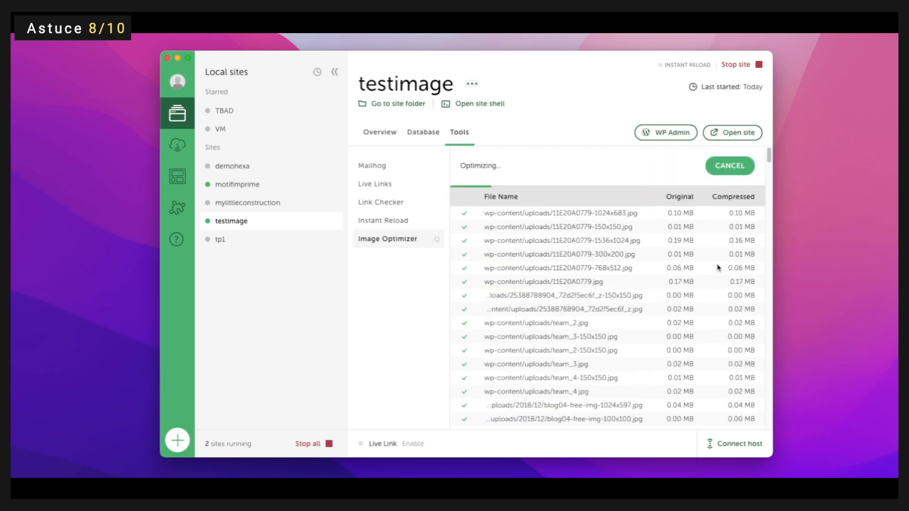
scroll(680, 232, "down", 15)
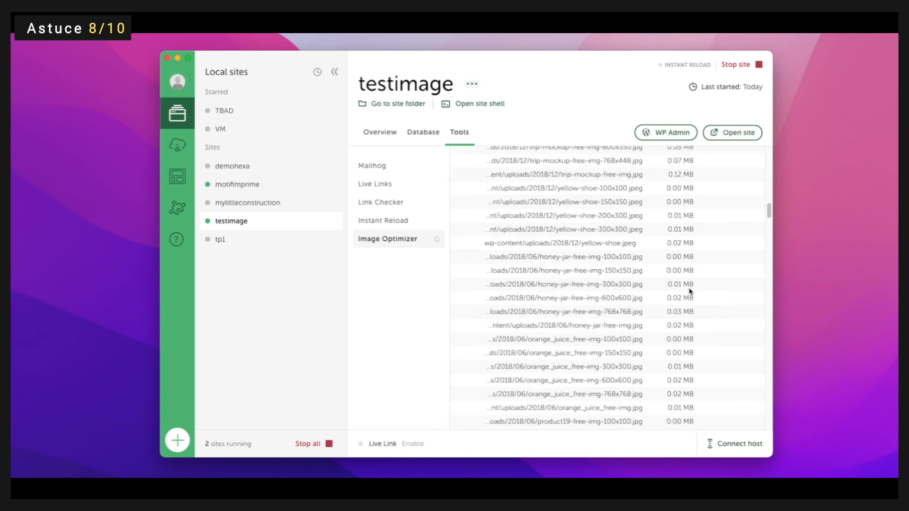
scroll(697, 313, "up", 3)
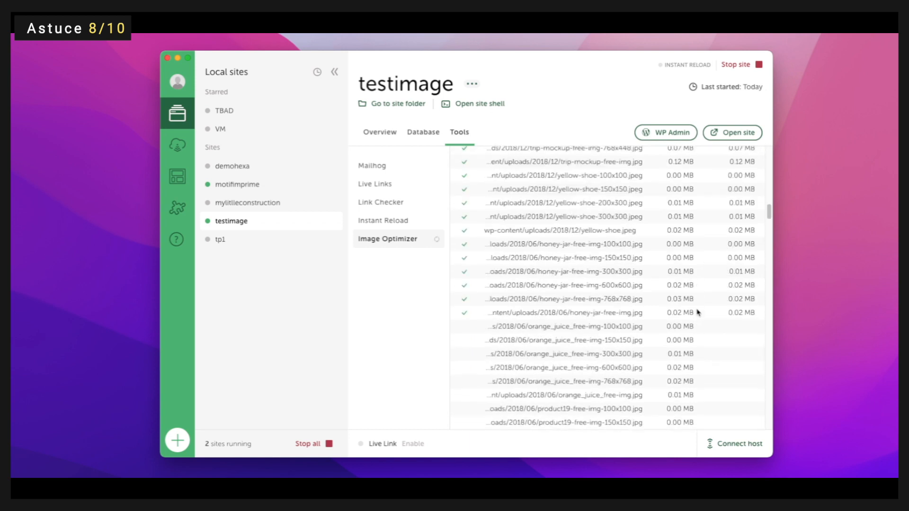
scroll(697, 311, "up", 5)
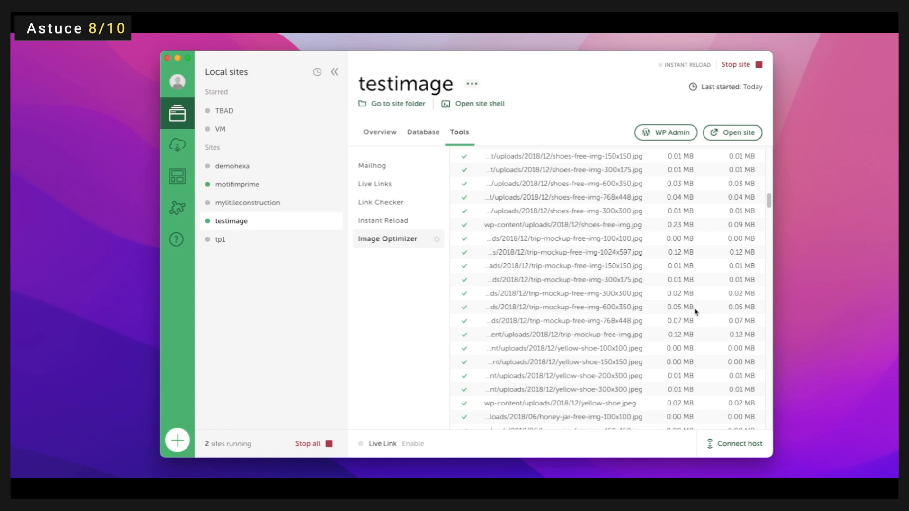
scroll(695, 313, "up", 4)
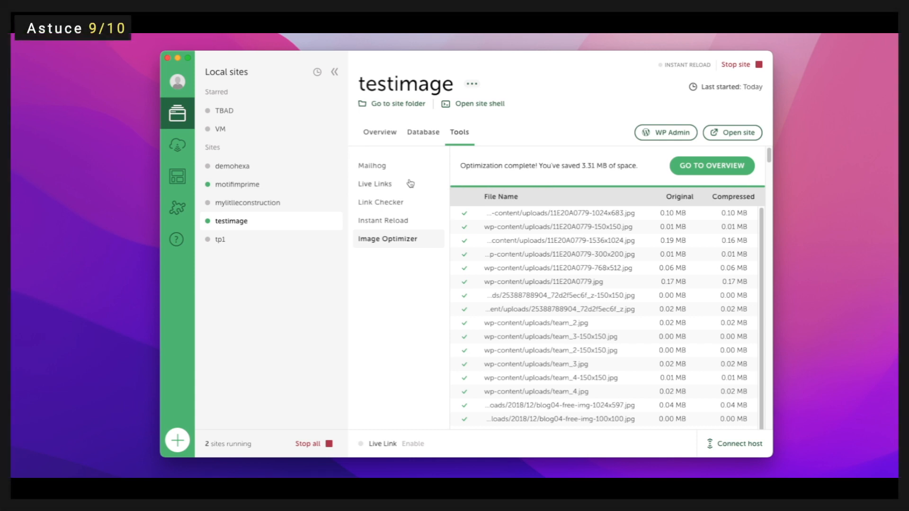
Open the MailHog inbox for the testimage site.
left_click(384, 168)
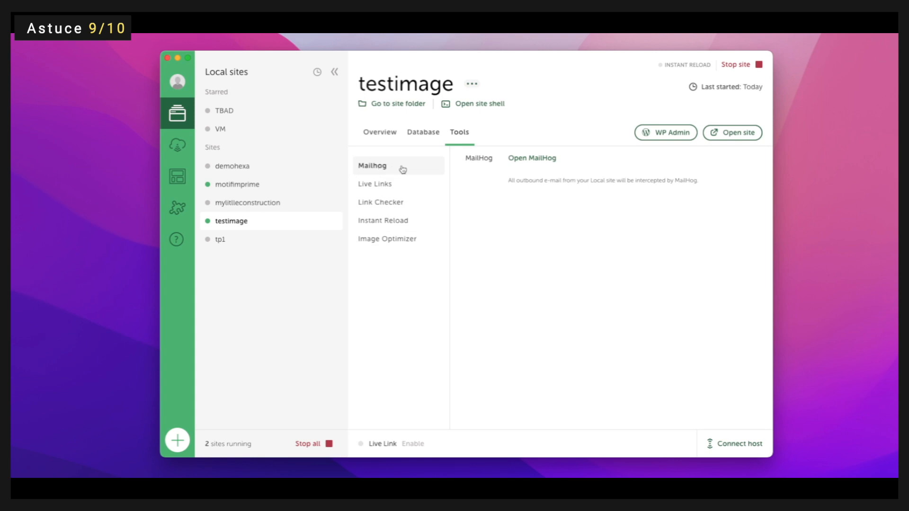
left_click(687, 137)
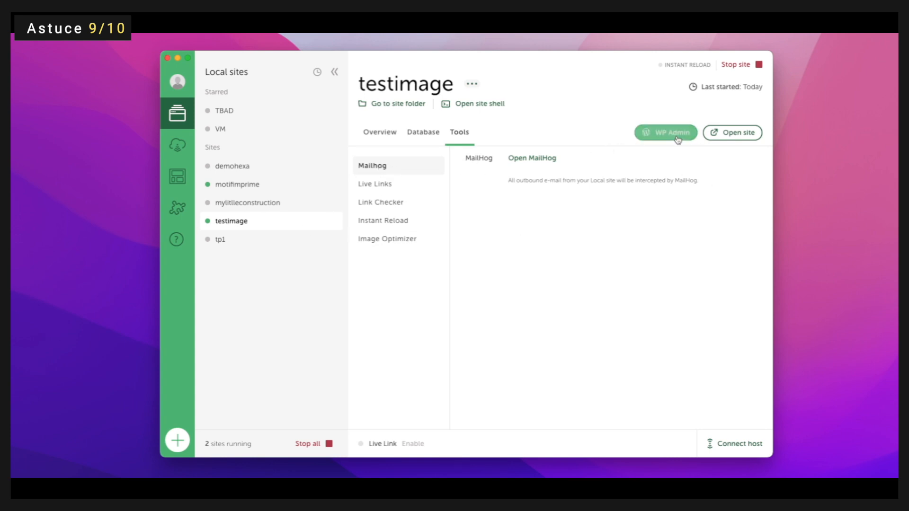
left_click(539, 162)
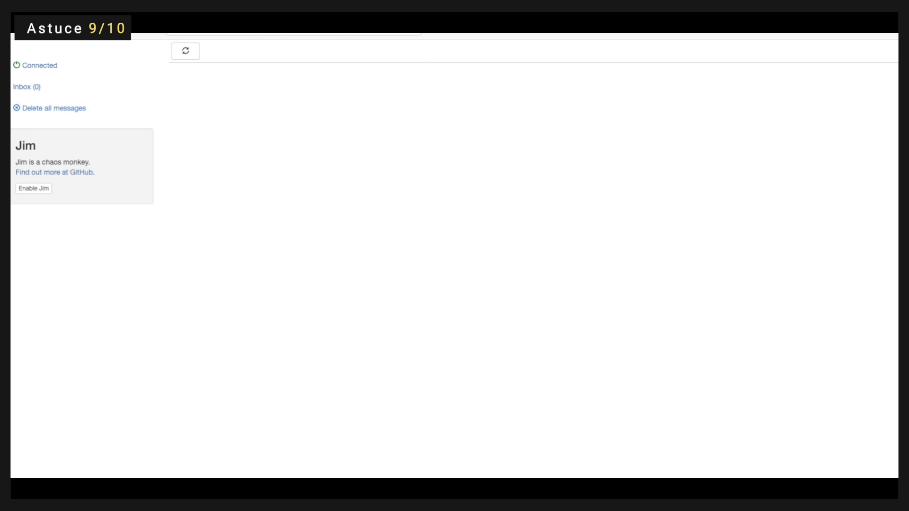
Switch back to Local and open the form for adding an account in the testimage site's WordPress admin.
key("super+Tab")
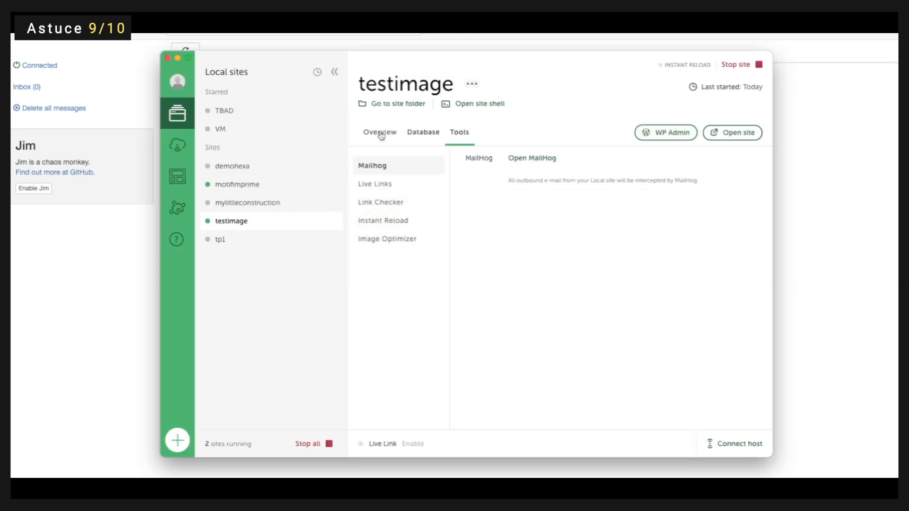
left_click(366, 134)
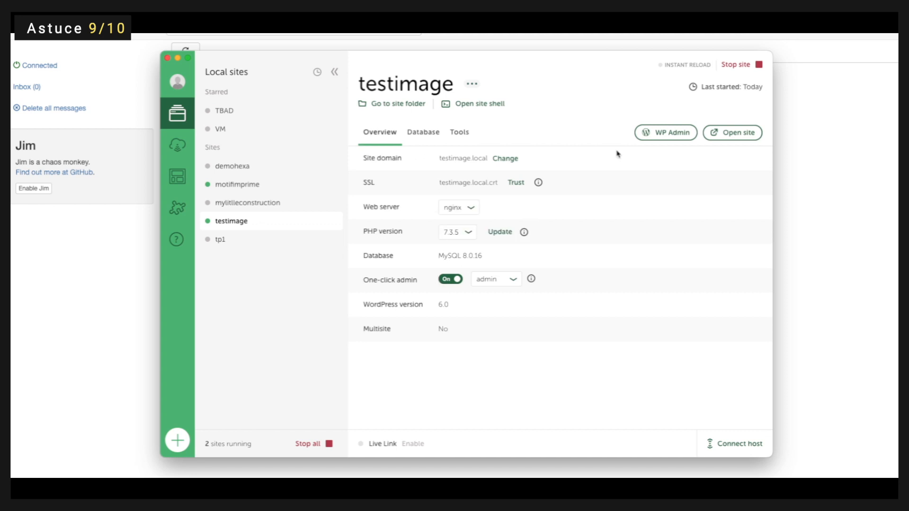
left_click(665, 133)
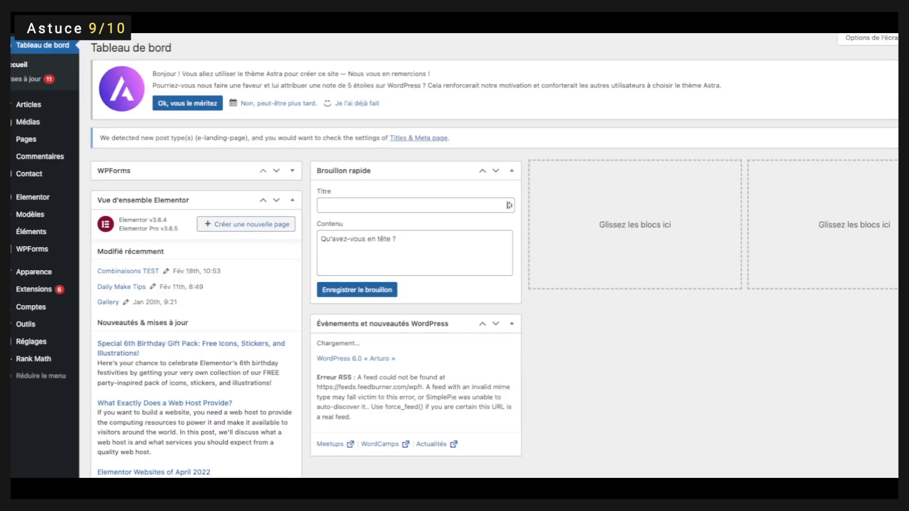
mouse_move(136, 25)
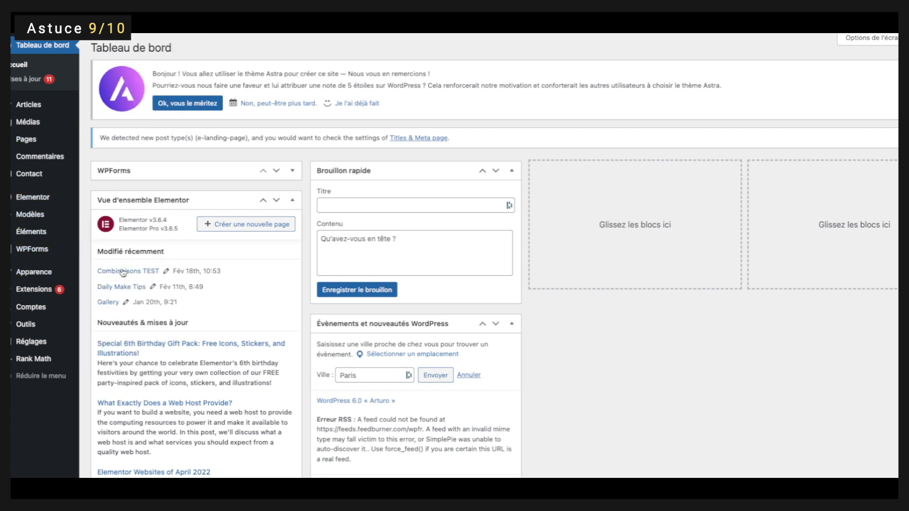
mouse_move(31, 310)
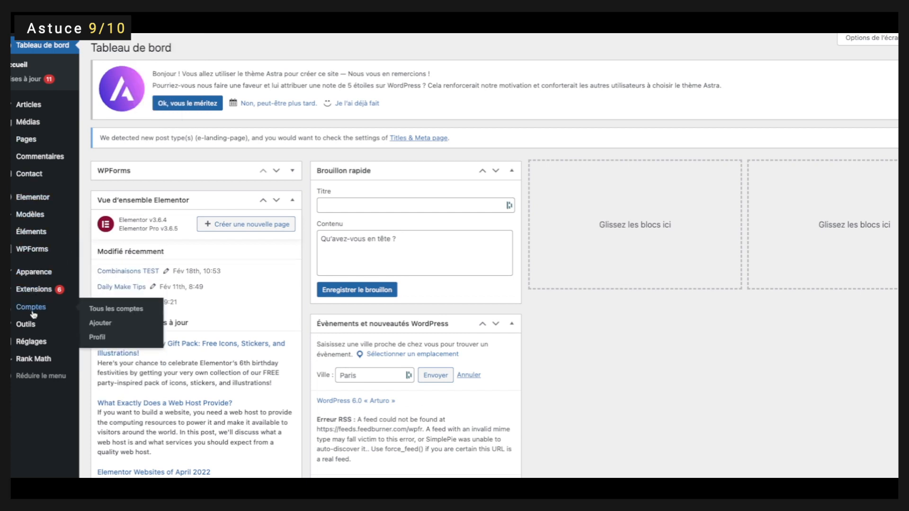
left_click(120, 328)
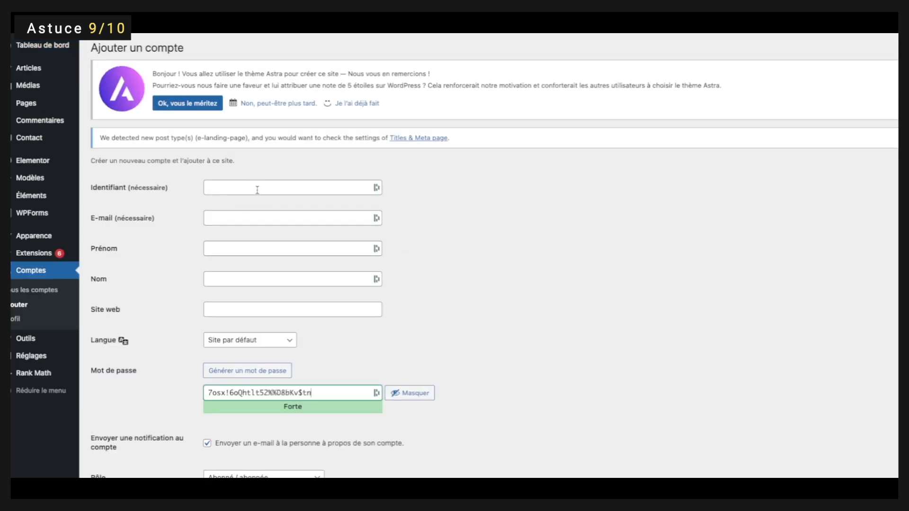
Enter the copied test e-mail address as both the username and the e-mail of the new WordPress account.
left_click(257, 189)
key("ctrl+v")
key("Tab")
key("ctrl+v")
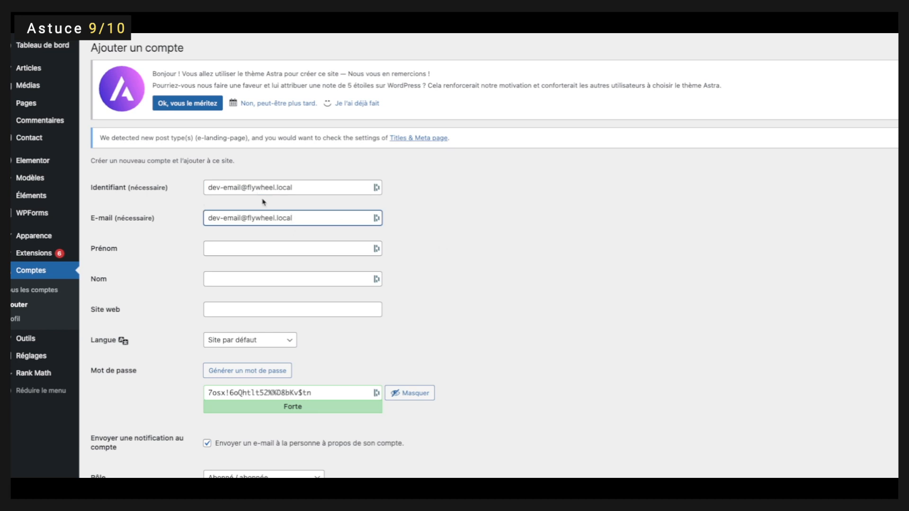
left_click_drag(303, 191, 248, 191)
left_click(432, 181)
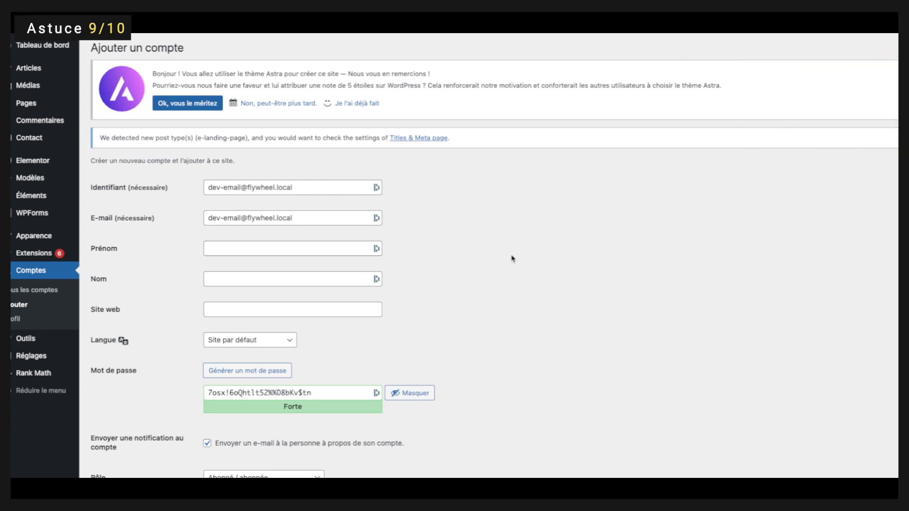
scroll(506, 267, "down", 1)
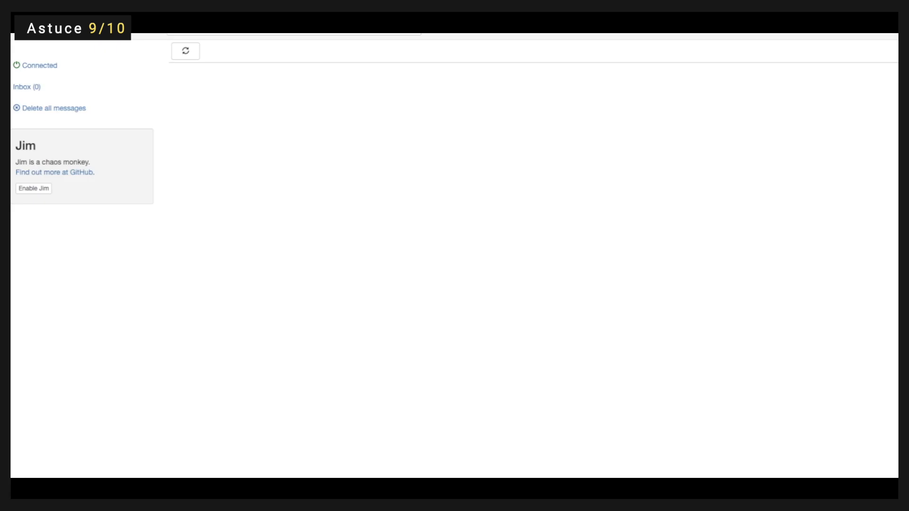
Refresh the MailHog inbox and view the "[elementor] Détails de connexion" and "[elementor] Inscription d'un nouveau compte" messages.
left_click(190, 57)
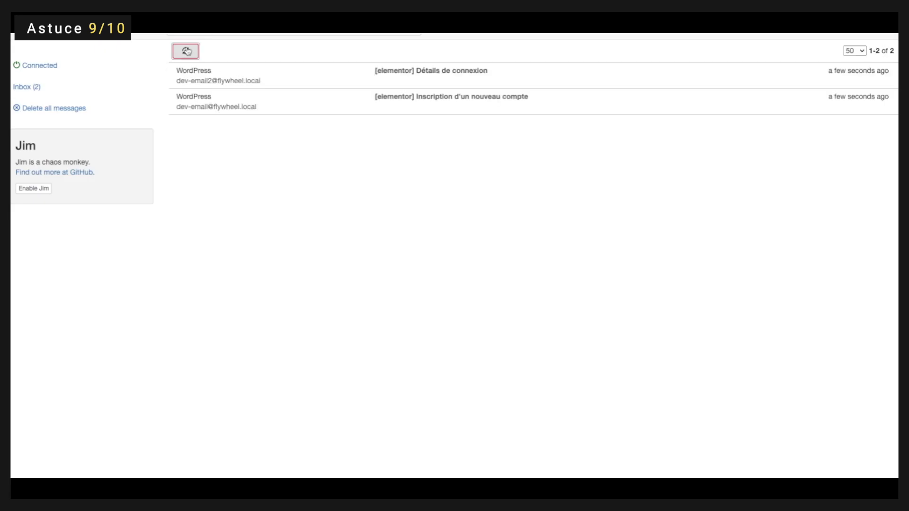
left_click(482, 76)
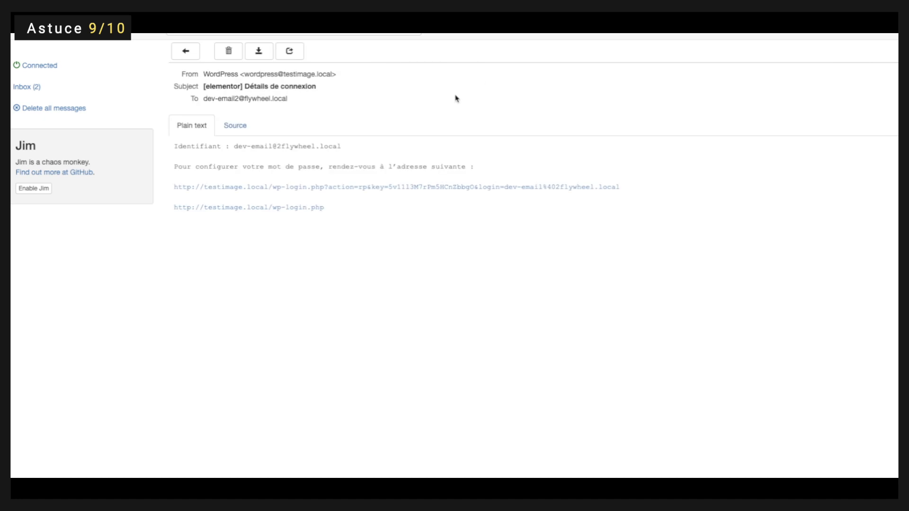
left_click(176, 58)
left_click(560, 106)
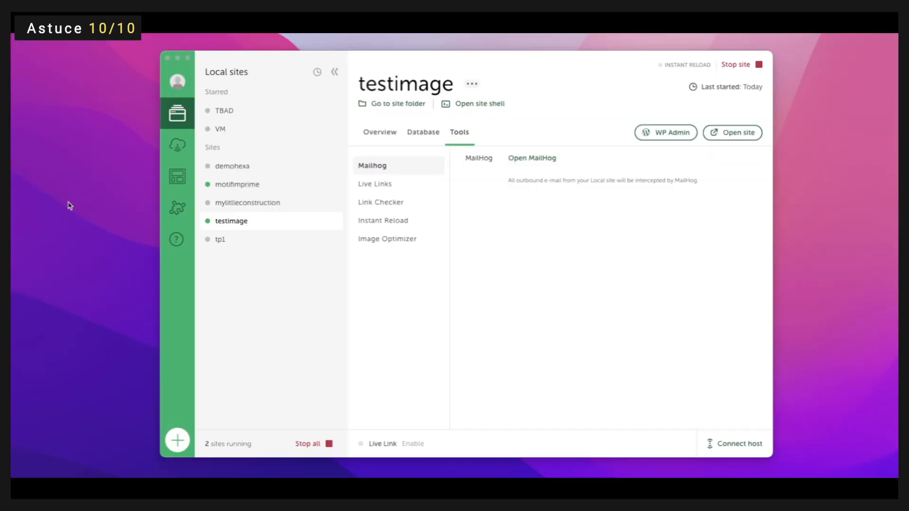
Switch back to Local and view the Instant Reload add-on's details and installation status in the add-on library.
left_click(179, 209)
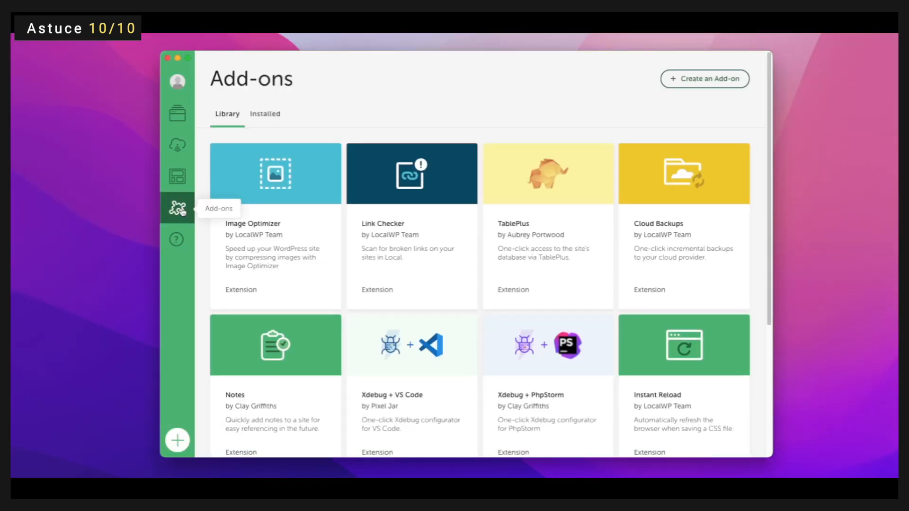
scroll(673, 337, "down", 1)
left_click(681, 298)
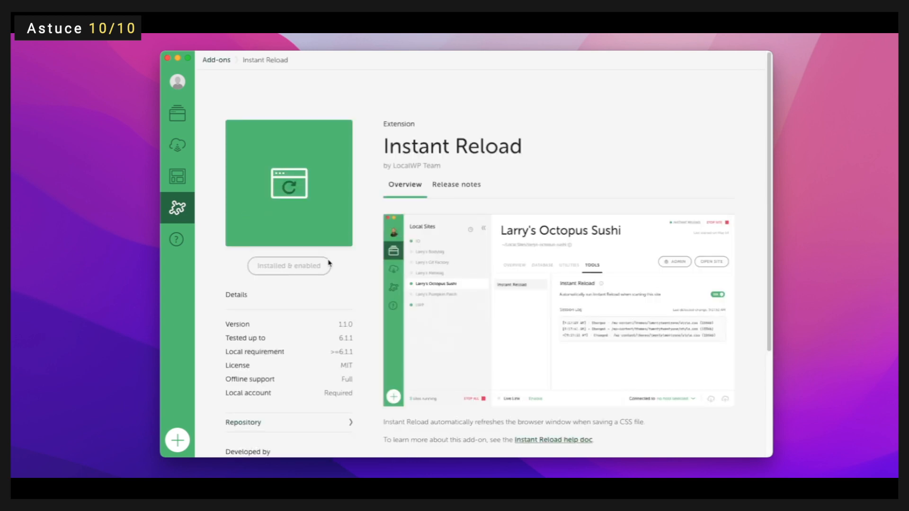
mouse_move(327, 264)
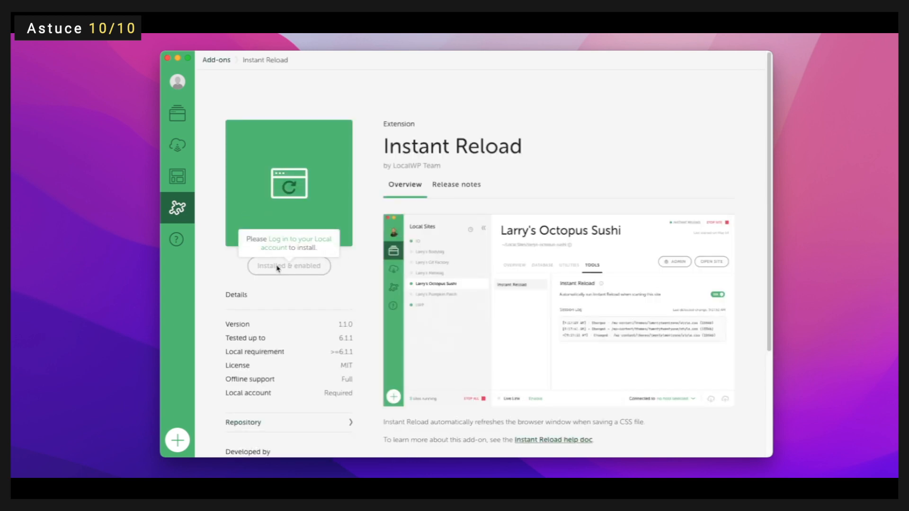
Set Instant Reload to run automatically when the testimage site starts.
left_click(185, 117)
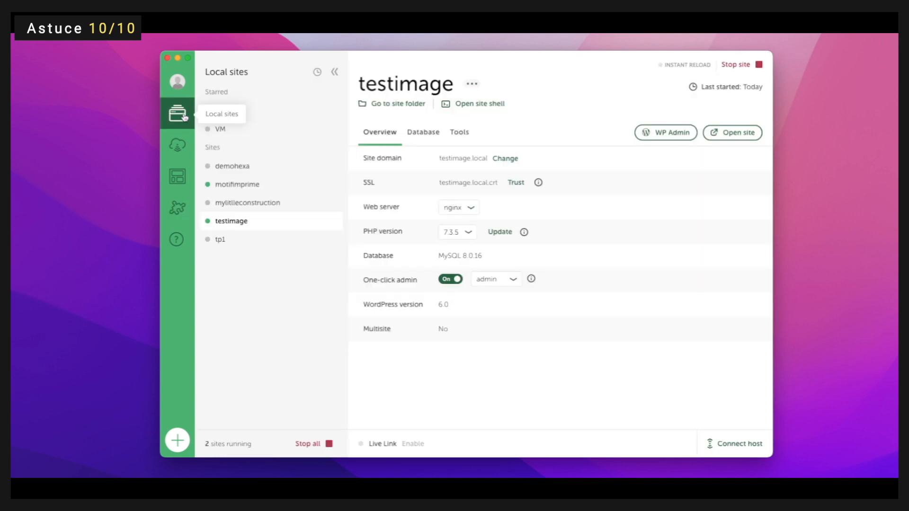
left_click(465, 137)
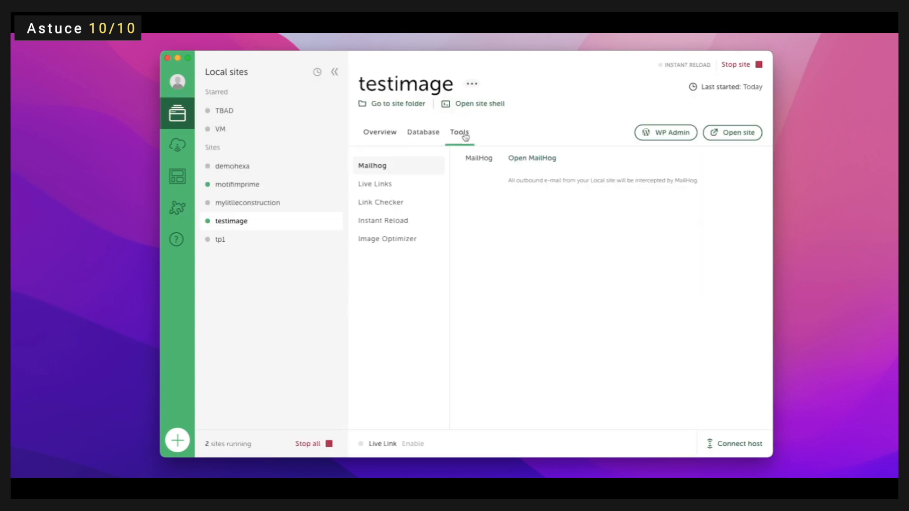
left_click(388, 219)
left_click(743, 182)
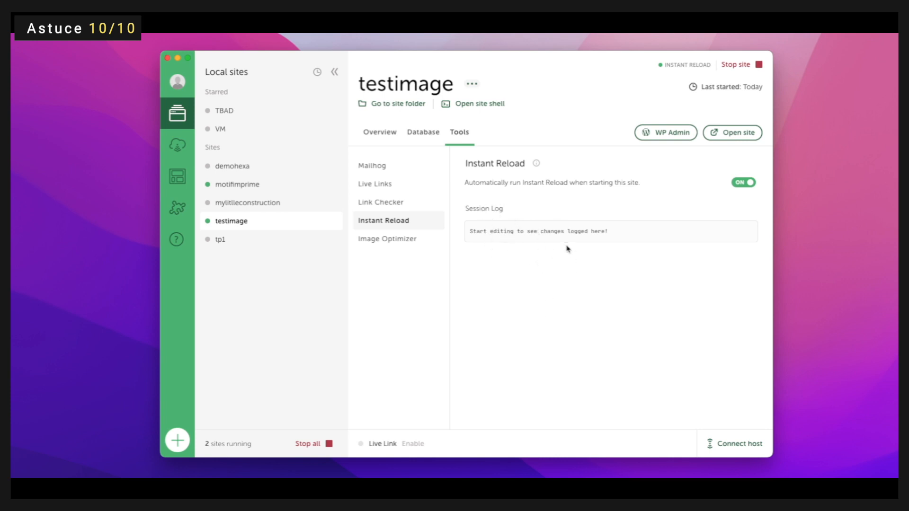
Open the testimage site folder and browse to app/public/wp-content/themes/twentytwentytwo, closing the other open public folder window.
left_click(405, 104)
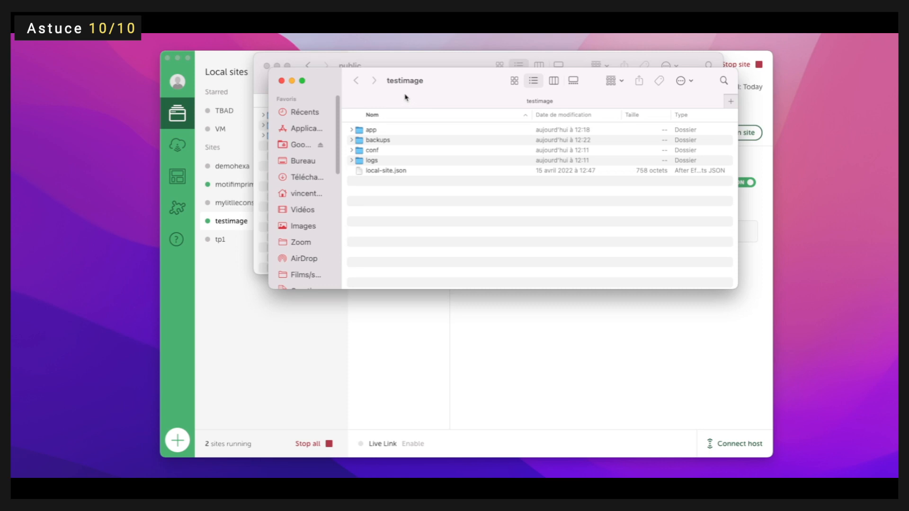
left_click_drag(418, 88, 410, 127)
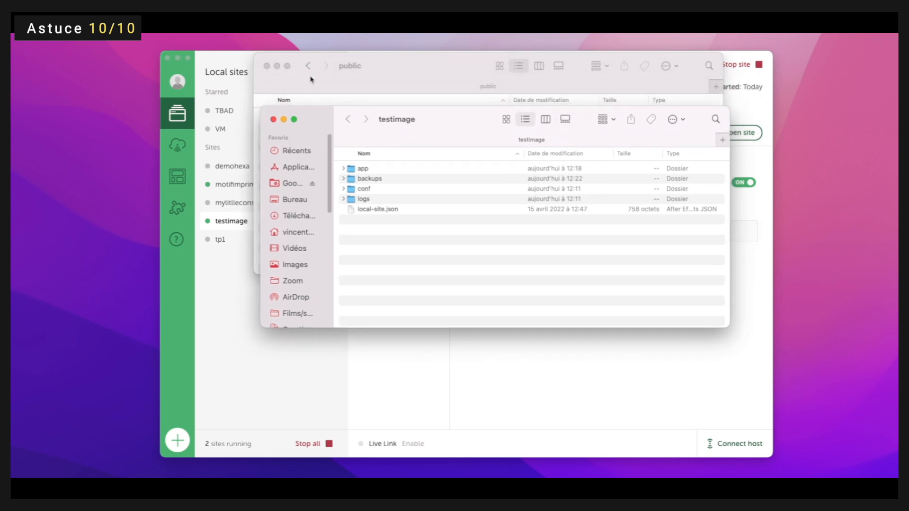
left_click(267, 67)
double_click(363, 170)
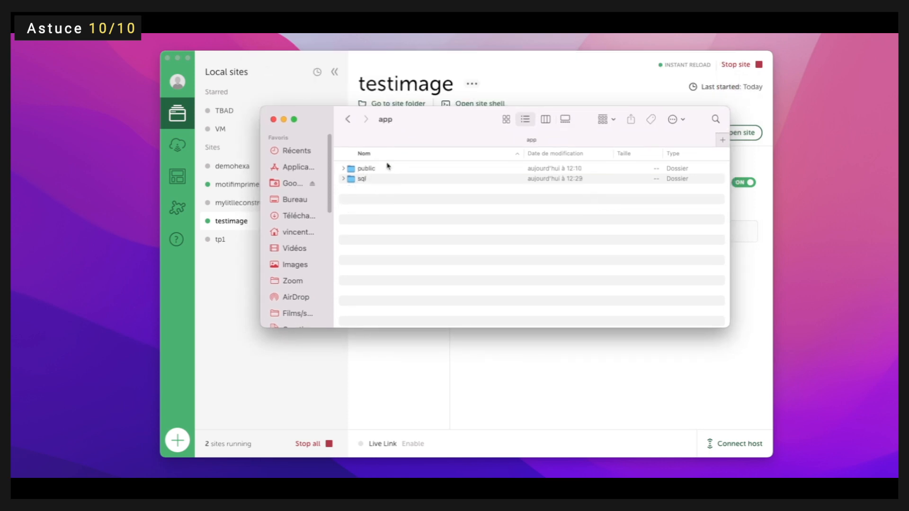
double_click(371, 170)
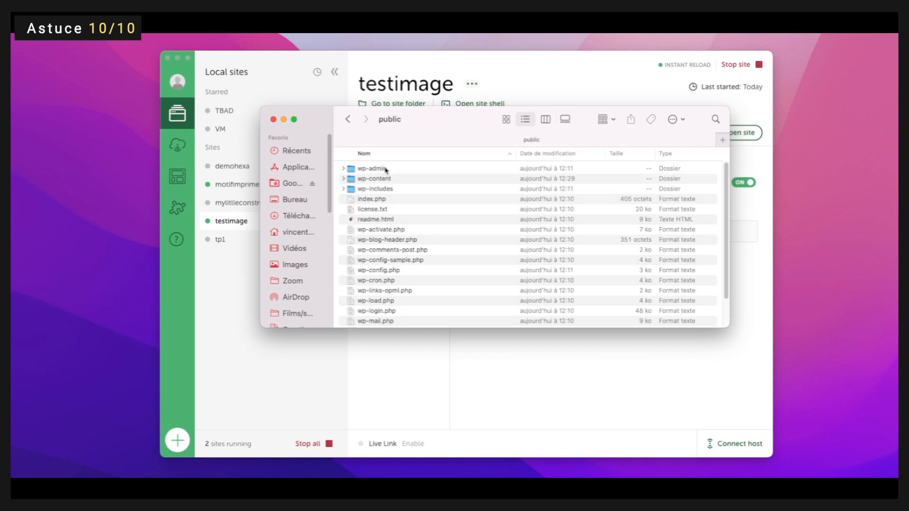
double_click(387, 180)
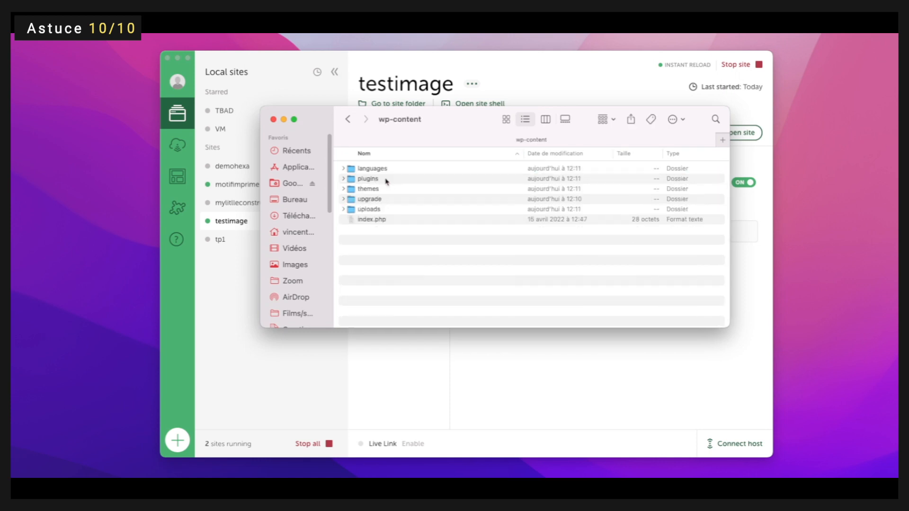
double_click(377, 190)
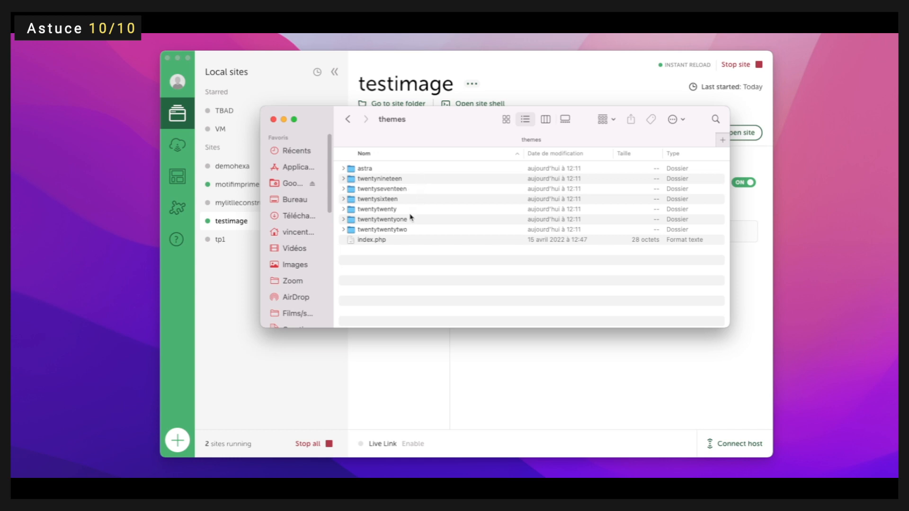
double_click(405, 230)
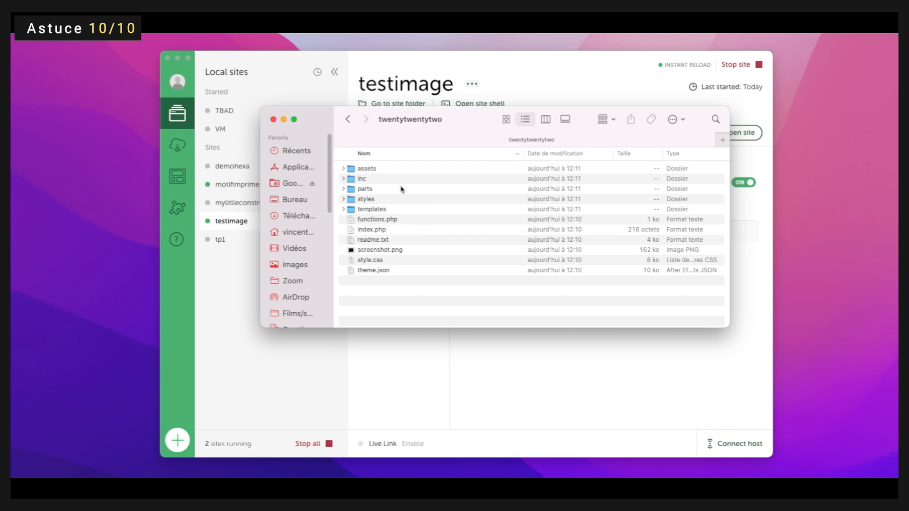
Open the twentytwentytwo theme's style.css file with TextEdit.
left_click(386, 260)
right_click(388, 260)
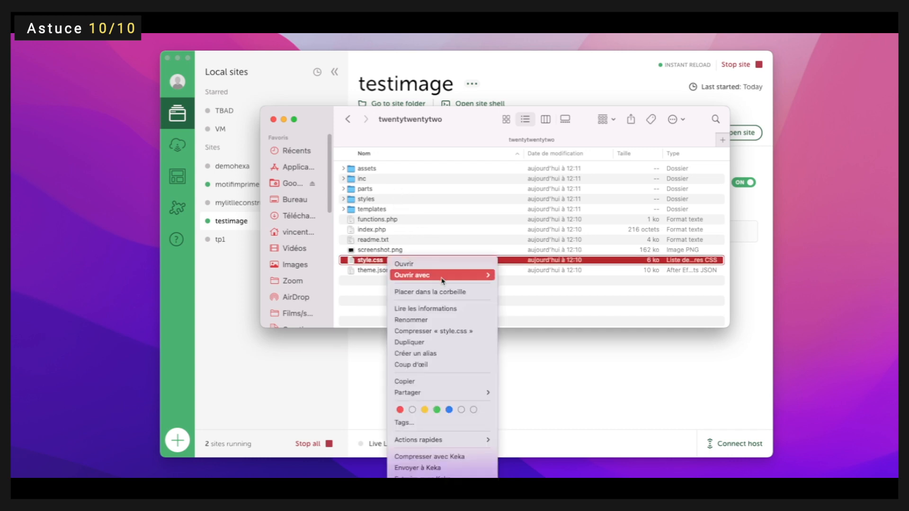
mouse_move(441, 279)
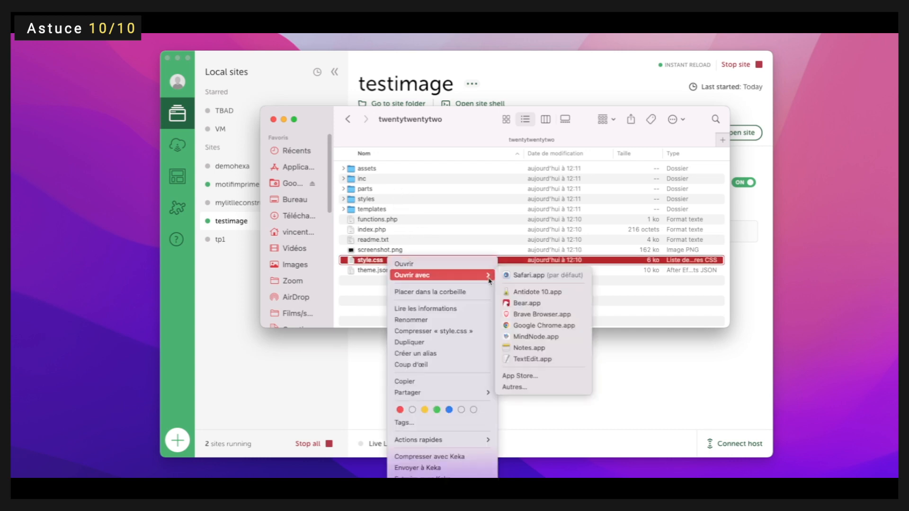
left_click(555, 360)
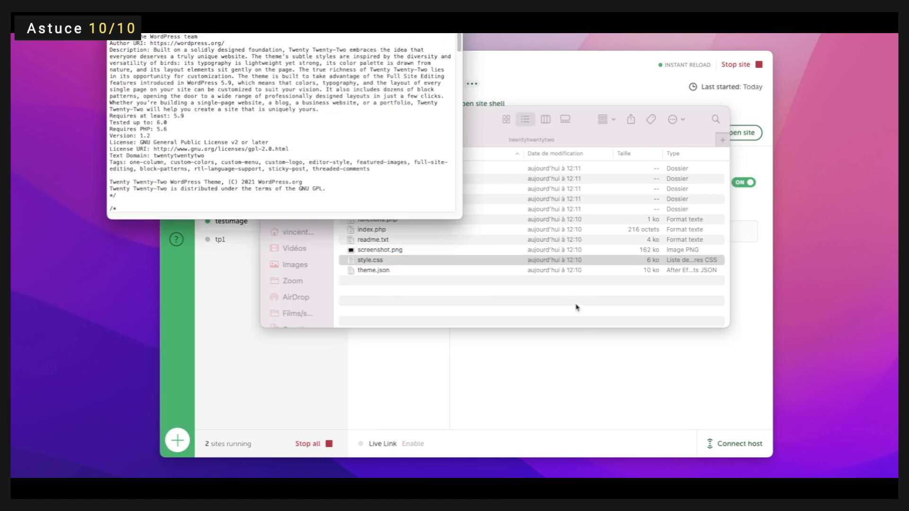
Bring up the testimage home page in the browser and arrange it side by side with the style.css window.
key("super+Tab")
key("super+Tab")
key("super+Tab")
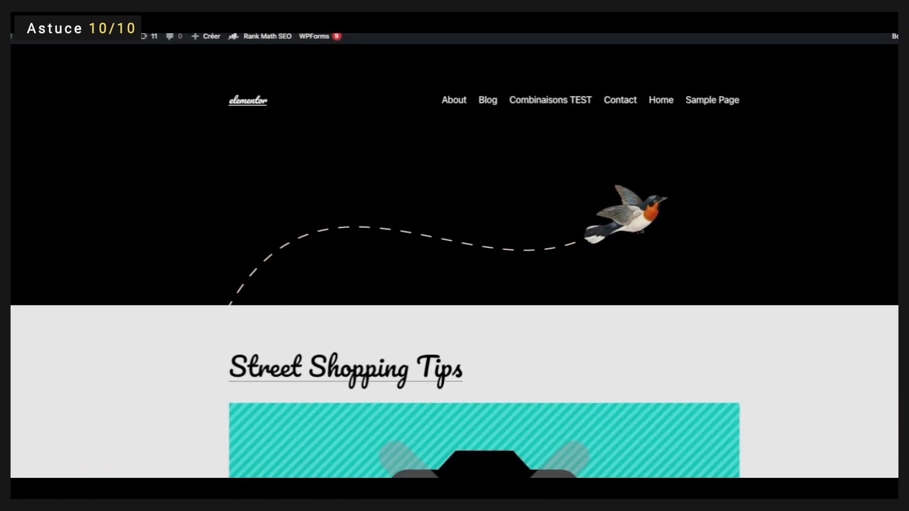
left_click_drag(0, 0, 474, 0)
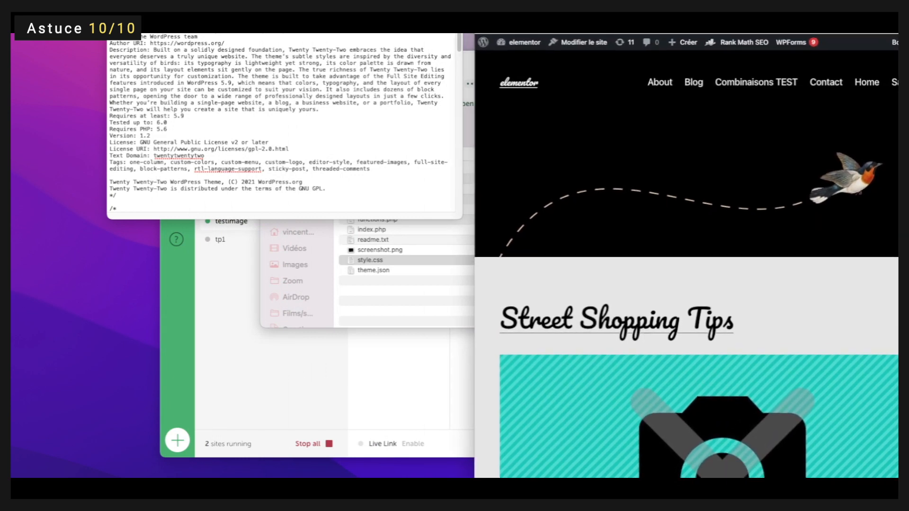
left_click_drag(372, 6, 354, 116)
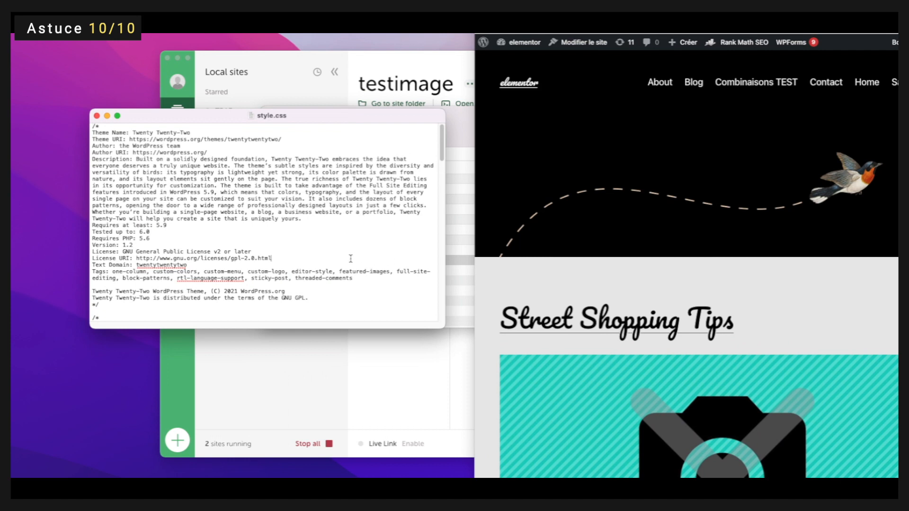
Copy the entire content of style.css, delete it from the file and save the empty file.
key("super+a")
key("super+c")
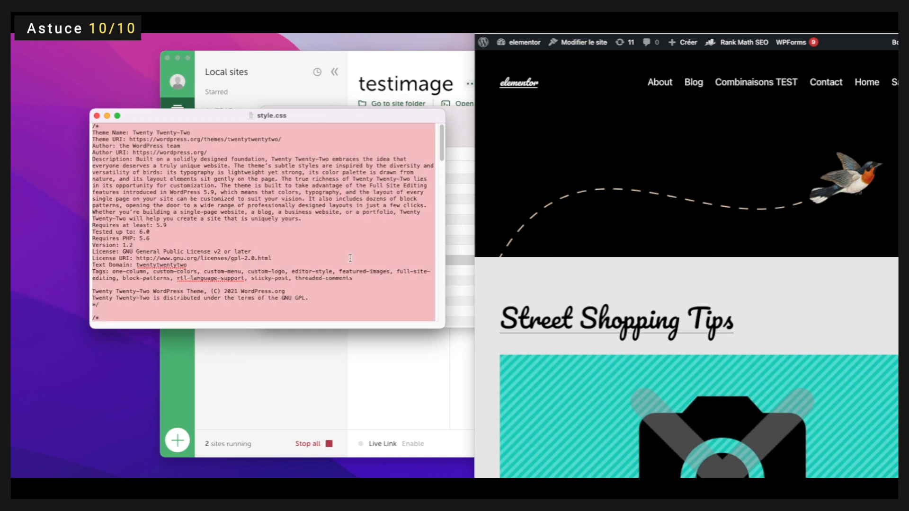
key("BackSpace")
key("super+s")
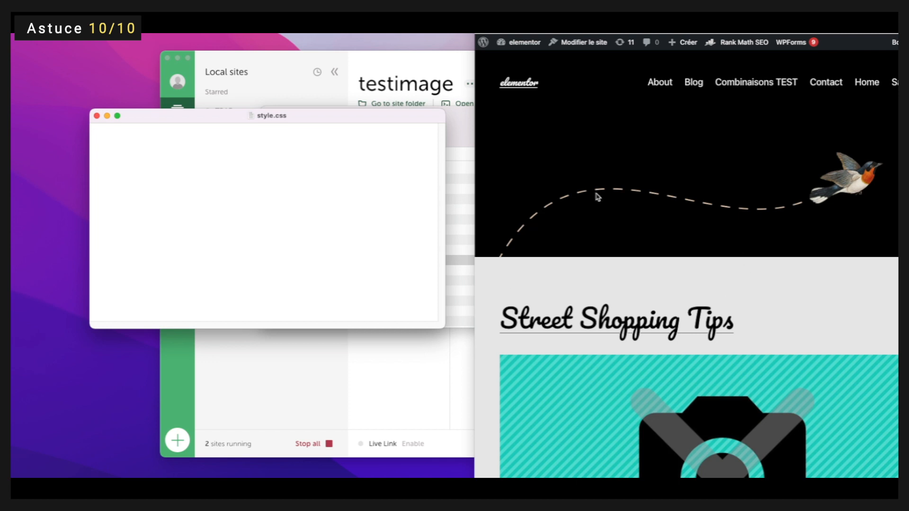
Check the Instant Reload session log in Local and inspect the reloaded home page's styling in the browser.
left_click(409, 63)
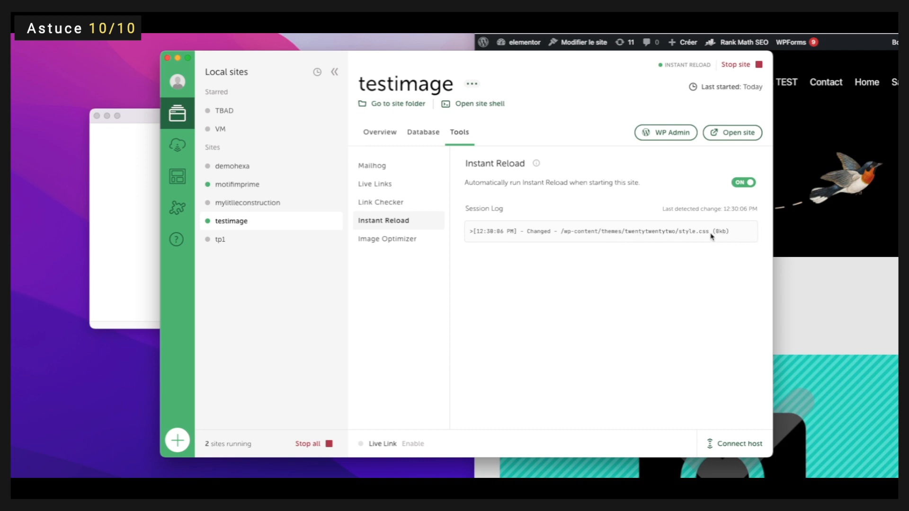
left_click(835, 273)
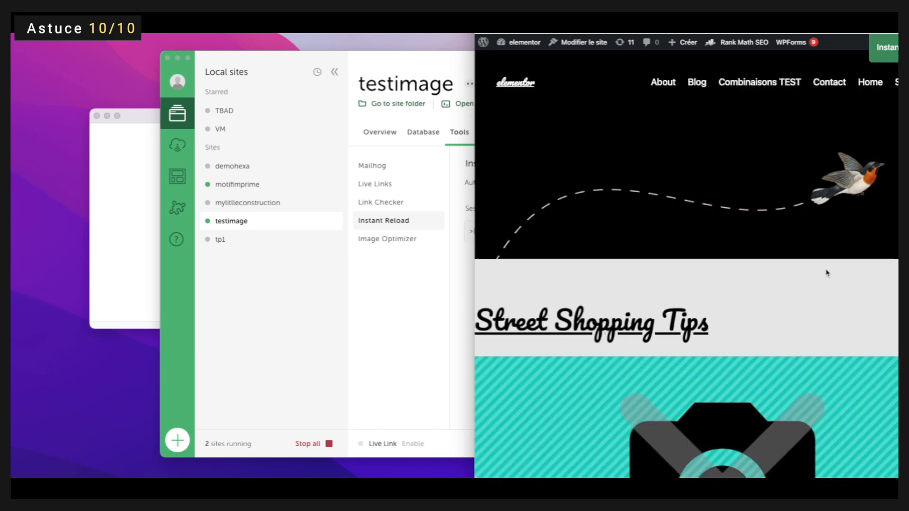
mouse_move(893, 56)
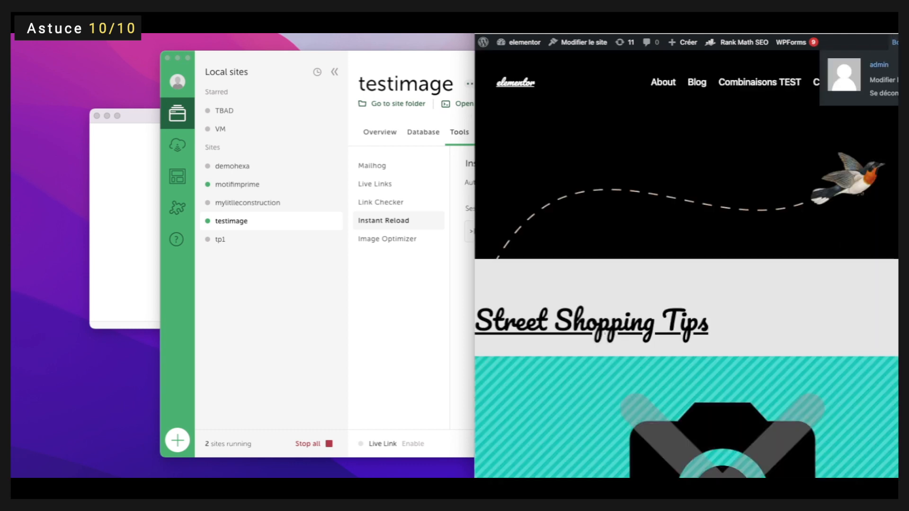
scroll(627, 318, "down", 9)
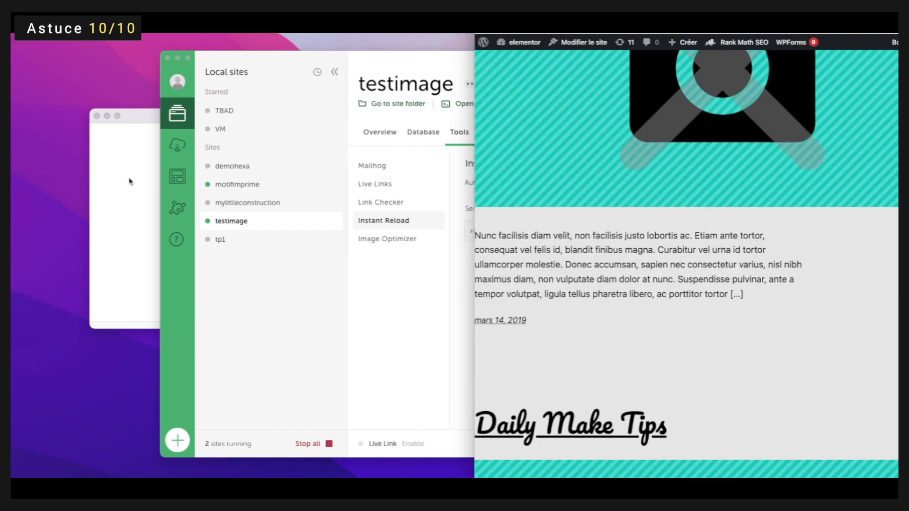
Paste the copied CSS back into style.css, save the file and check the home page's styling.
left_click(130, 181)
key("super+v")
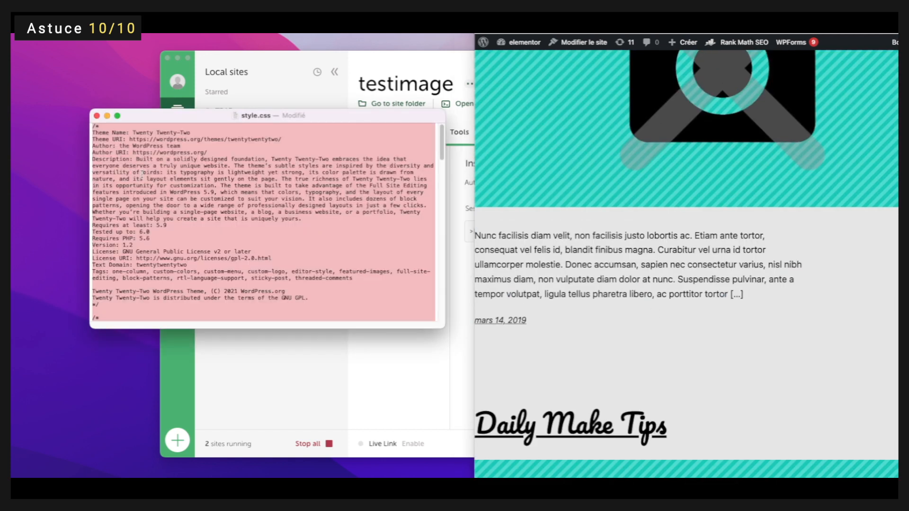
key("super+s")
scroll(726, 259, "down", 10)
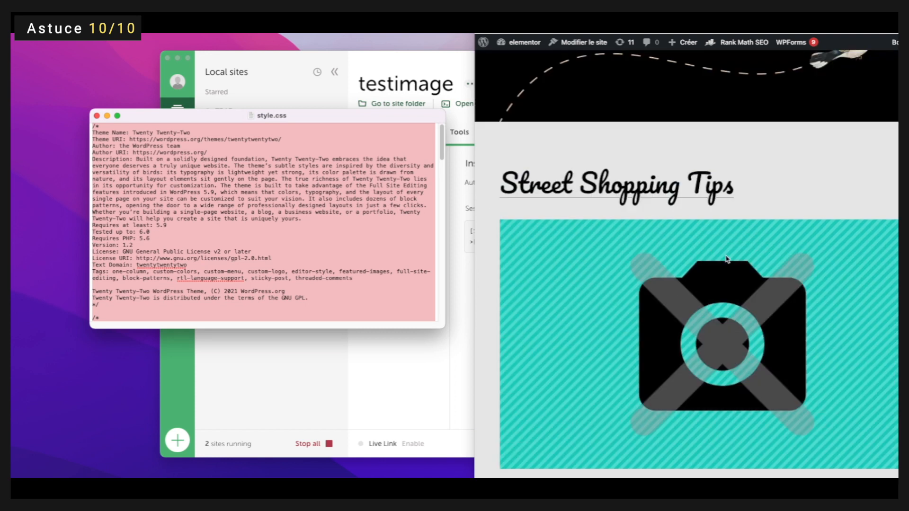
scroll(726, 259, "down", 5)
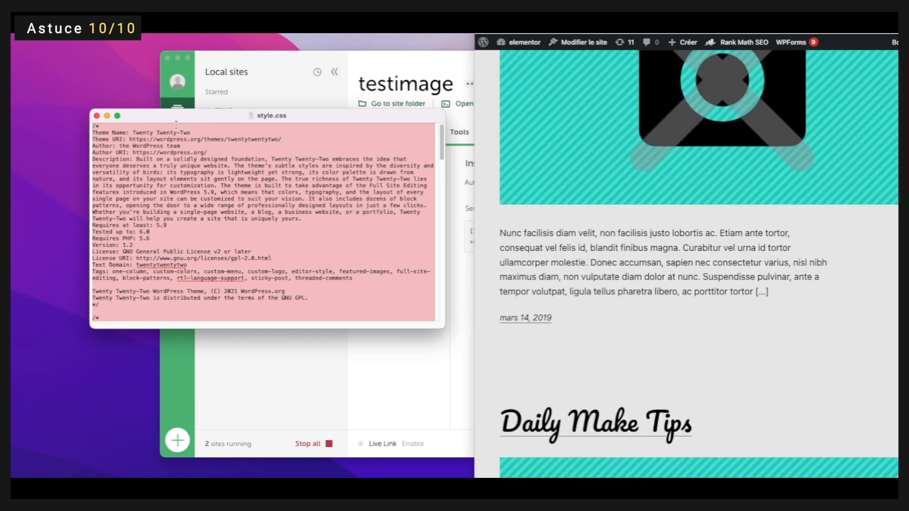
left_click(212, 212)
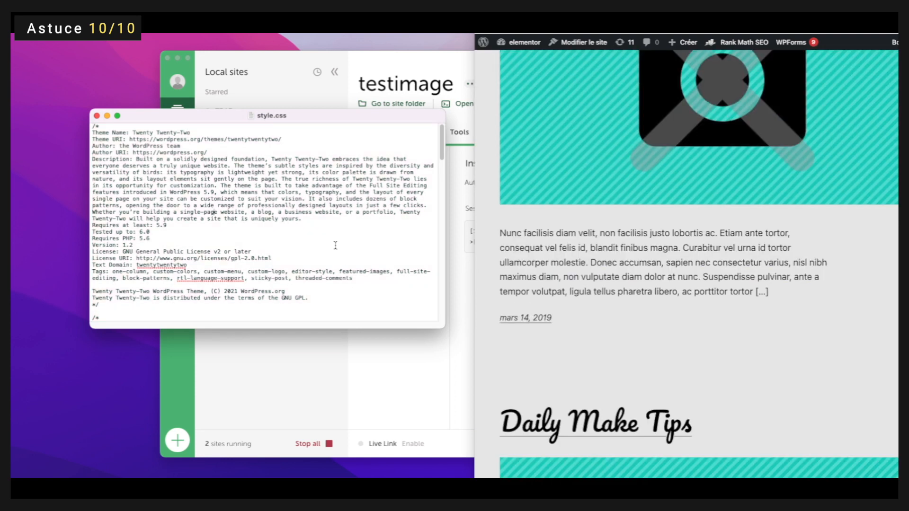
Copy all the CSS in style.css, clear the file and save it empty to trigger another Instant Reload.
key("super+a")
key("super+c")
key("BackSpace")
key("super+s")
Examine the styling of the post titles, text and images on the reloaded testimage home page.
scroll(606, 254, "down", 10)
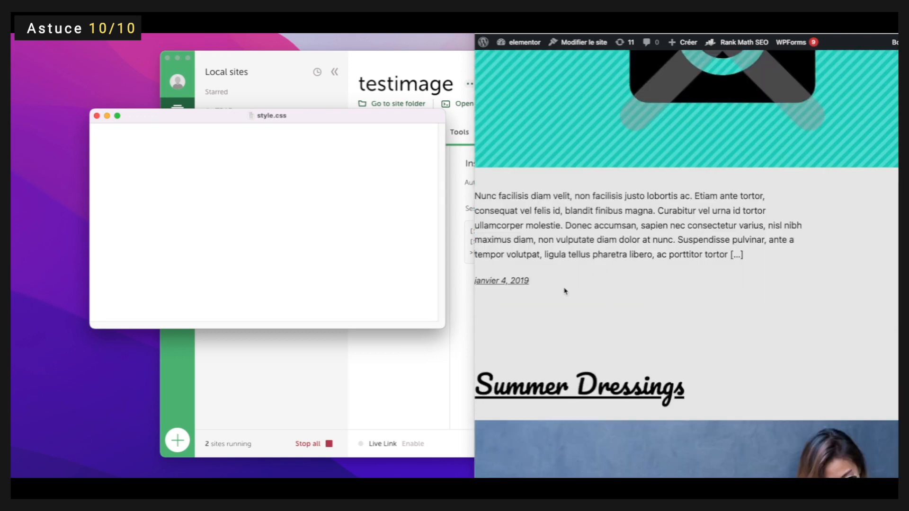
left_click(565, 291)
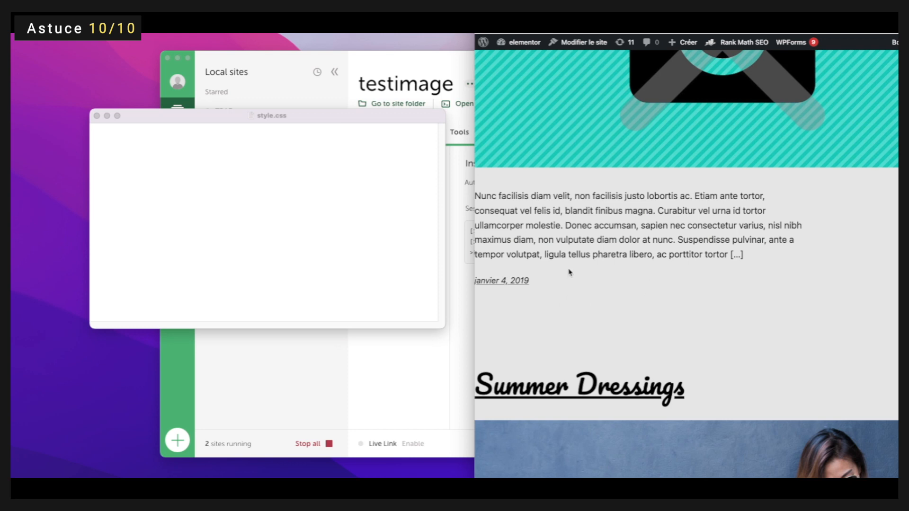
scroll(569, 272, "down", 5)
scroll(569, 272, "up", 7)
scroll(575, 298, "down", 4)
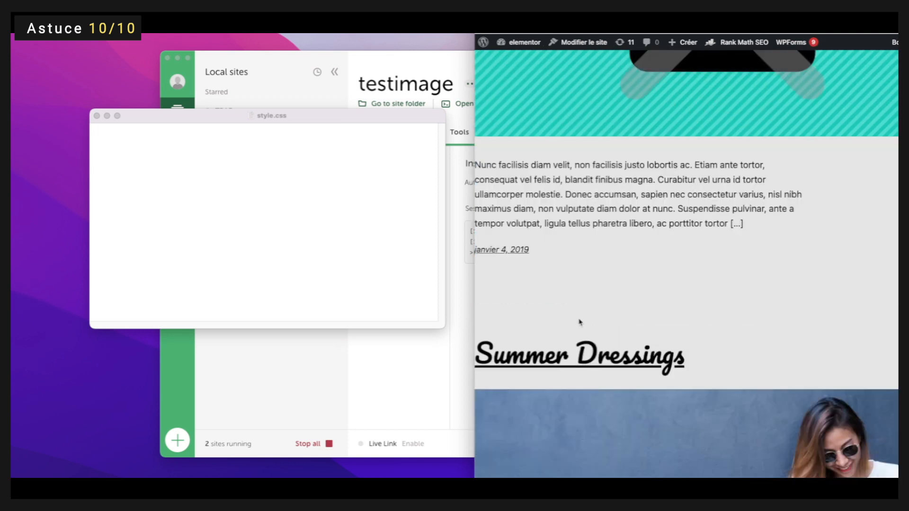
scroll(579, 322, "down", 4)
scroll(557, 253, "up", 4)
Restore the copied CSS in style.css, save the file and check the post layout on the home page.
left_click(282, 225)
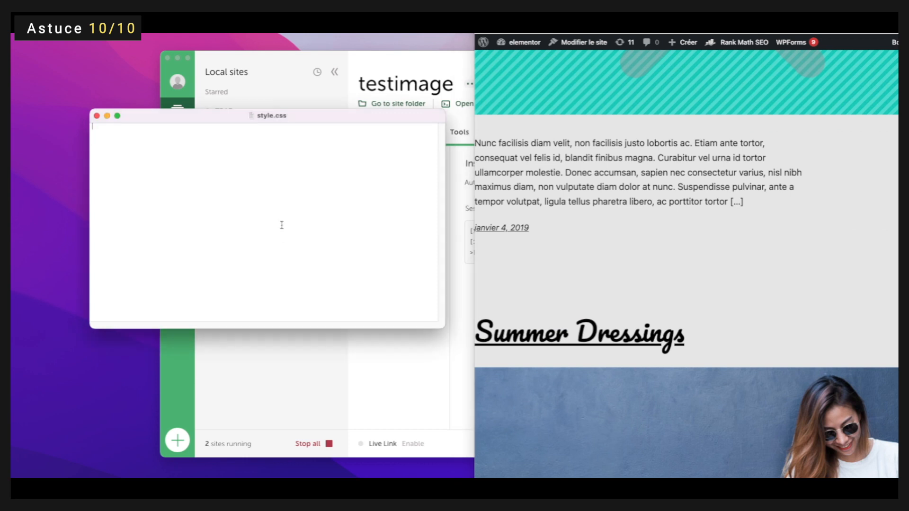
key("super+v")
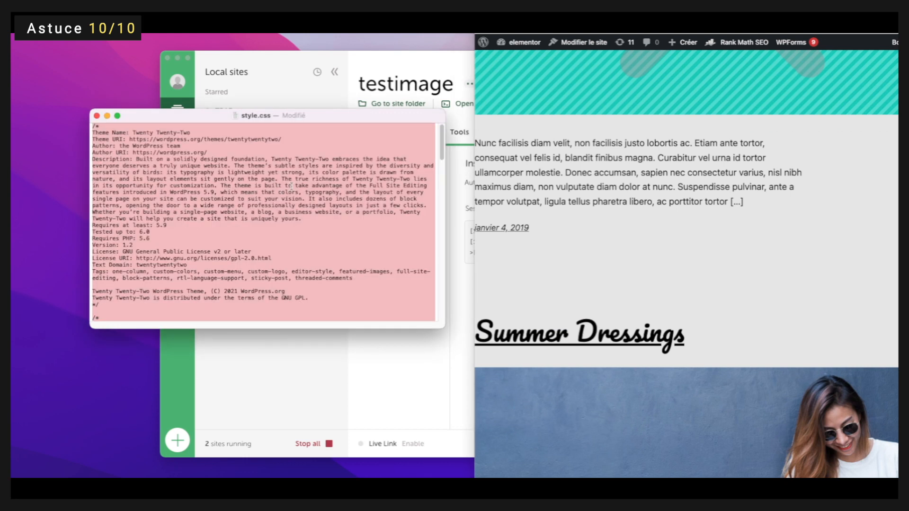
scroll(674, 173, "down", 2)
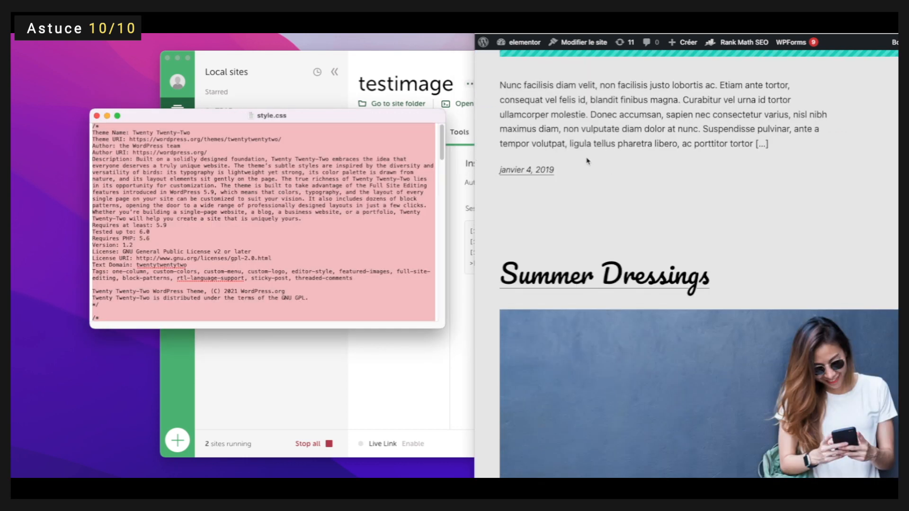
scroll(497, 99, "up", 2)
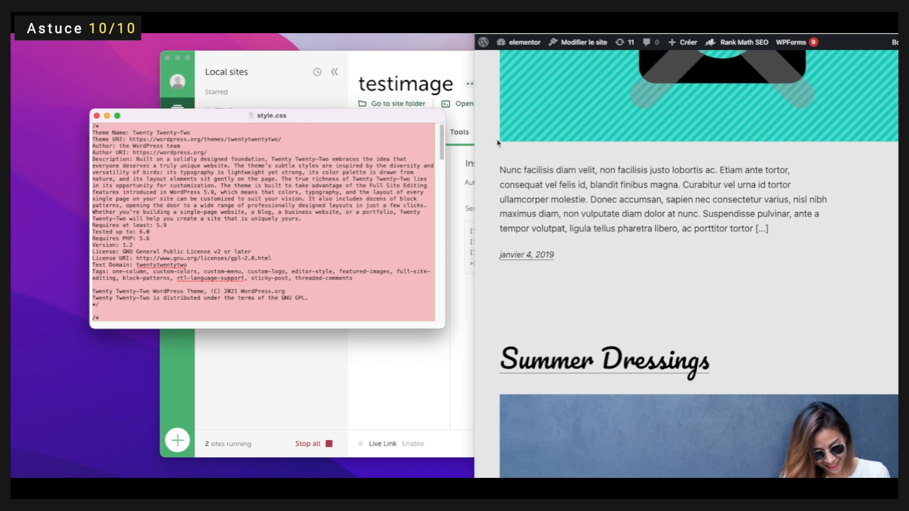
Delete the entire content of style.css once more and save the empty file.
left_click(434, 152)
key("super+a")
key("BackSpace")
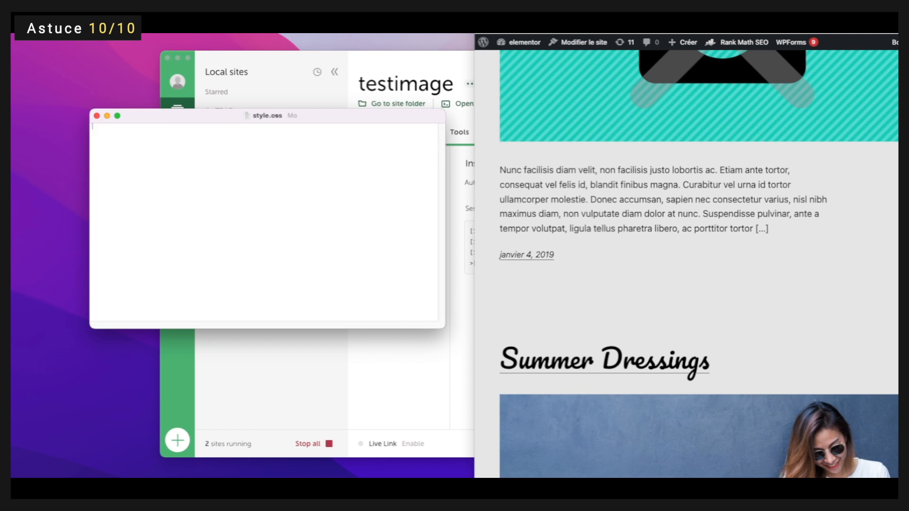
key("super+s")
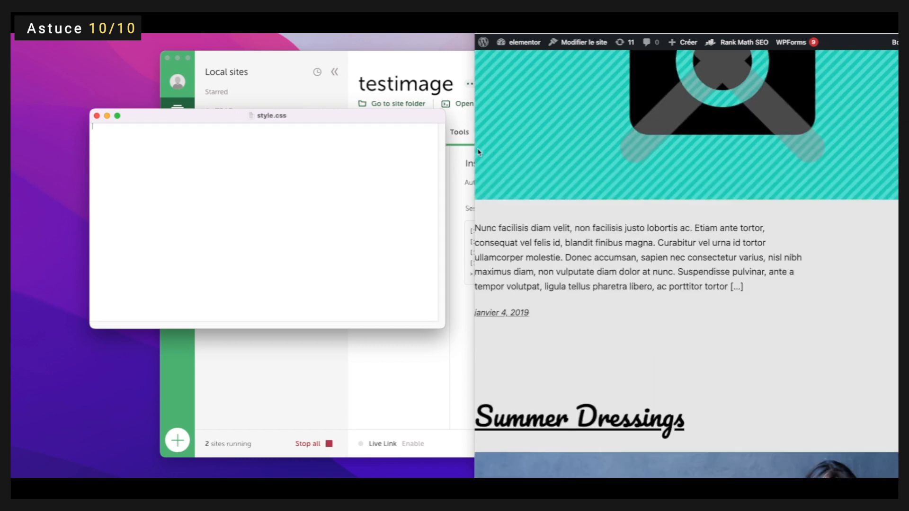